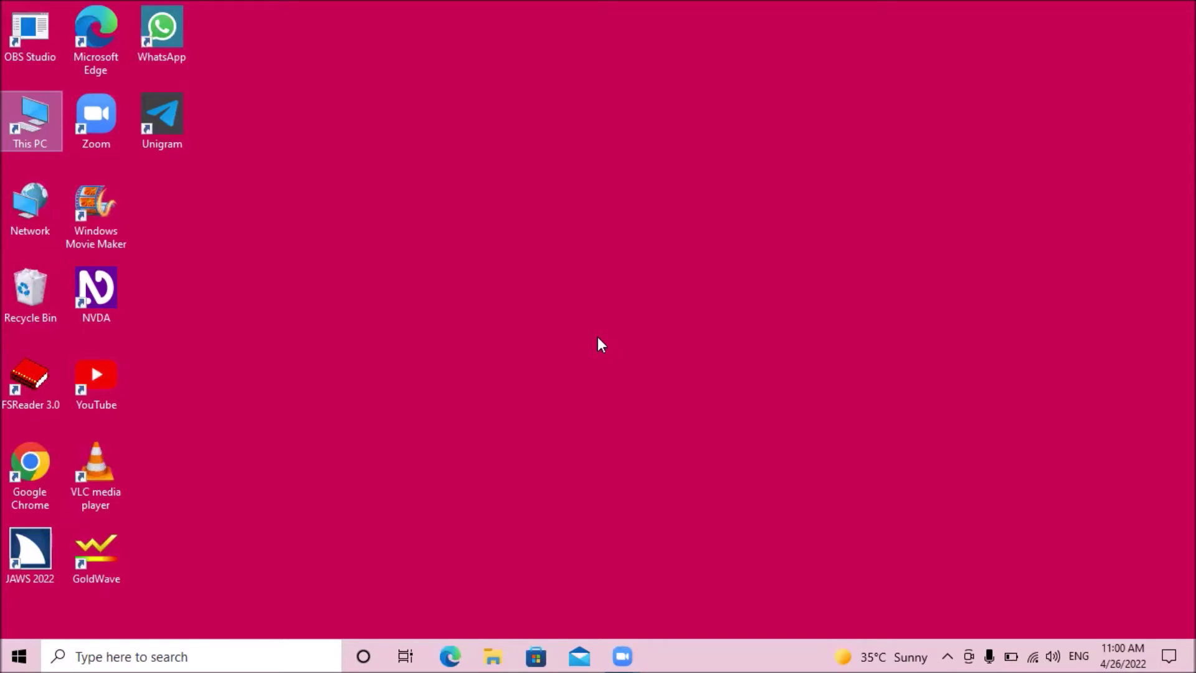
Open the Downloads folder from This PC on the desktop.
key(Down)
key(Up)
key(ctrl+space)
key(Return)
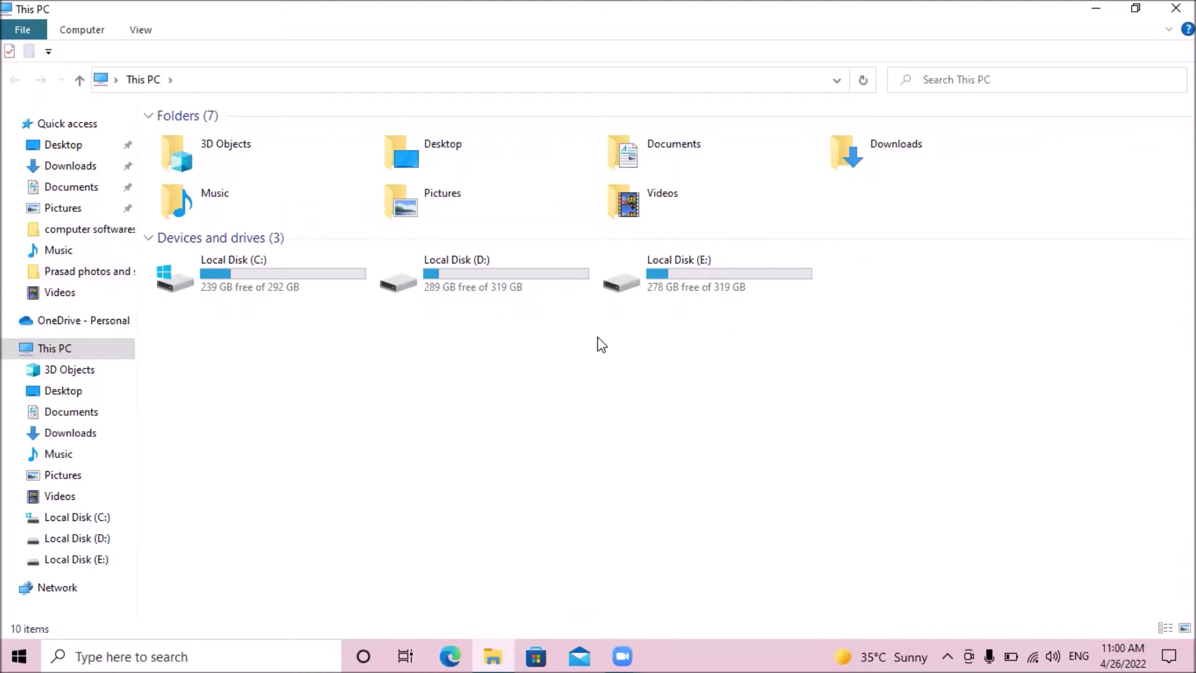
key(Right)
key(Right)
key(Right)
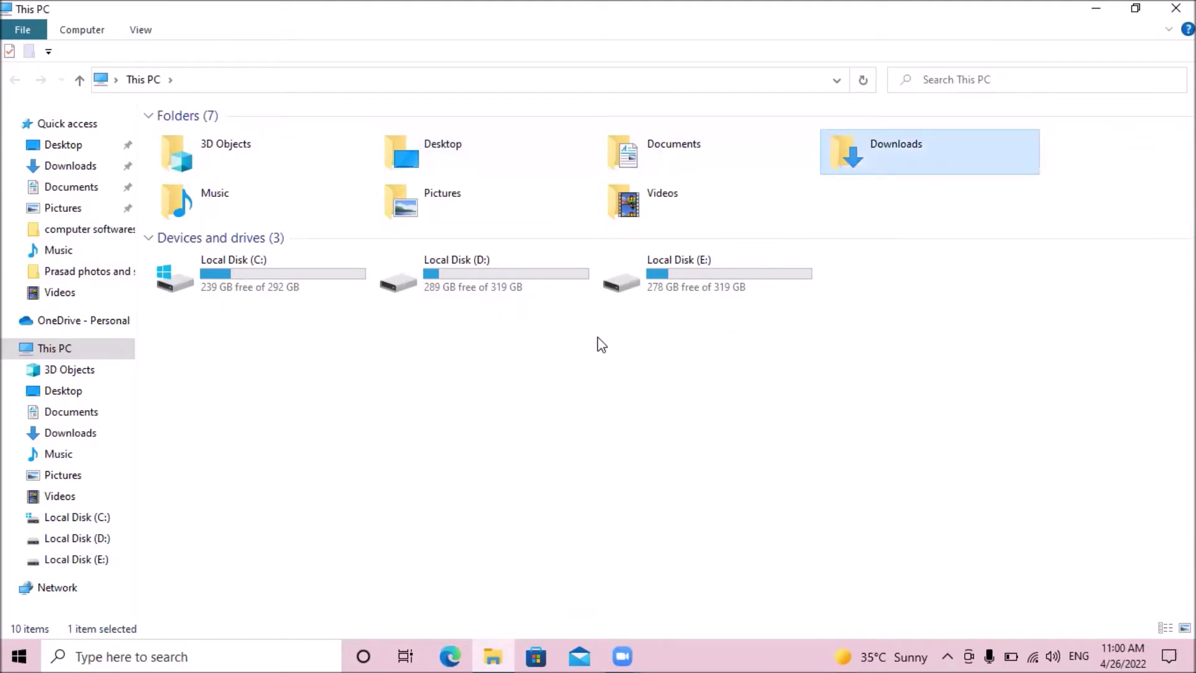
key(Return)
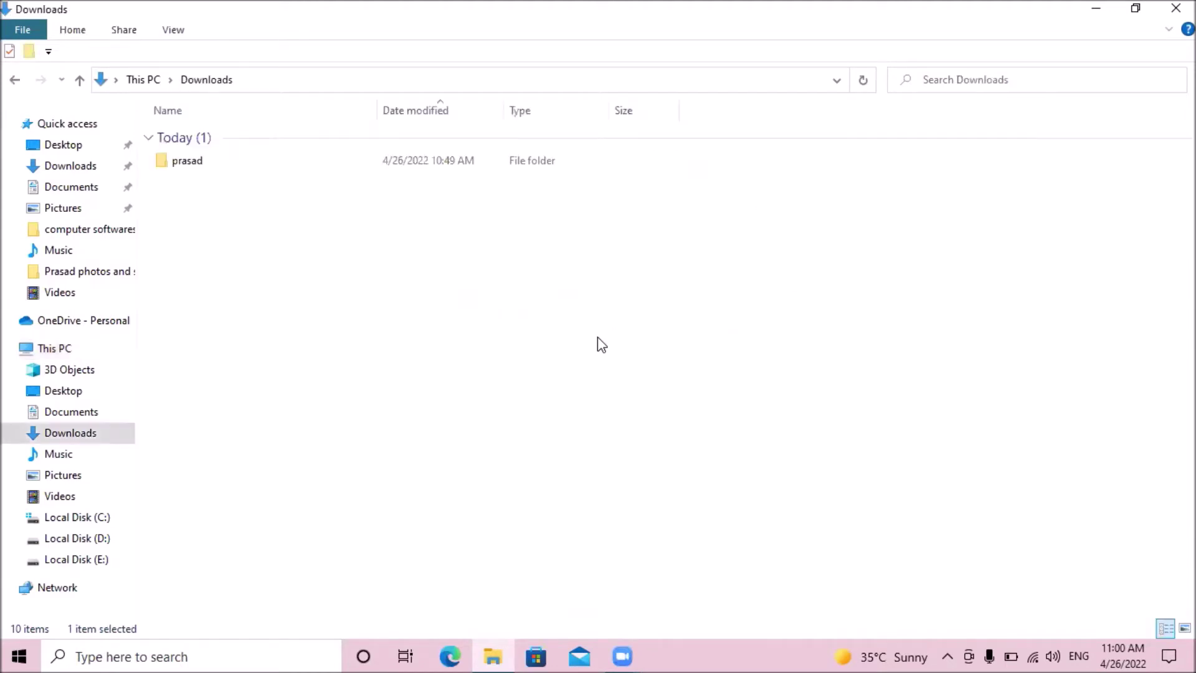
Create a new folder in Downloads named with the owner's name followed by "nd", and close the window.
key(Down)
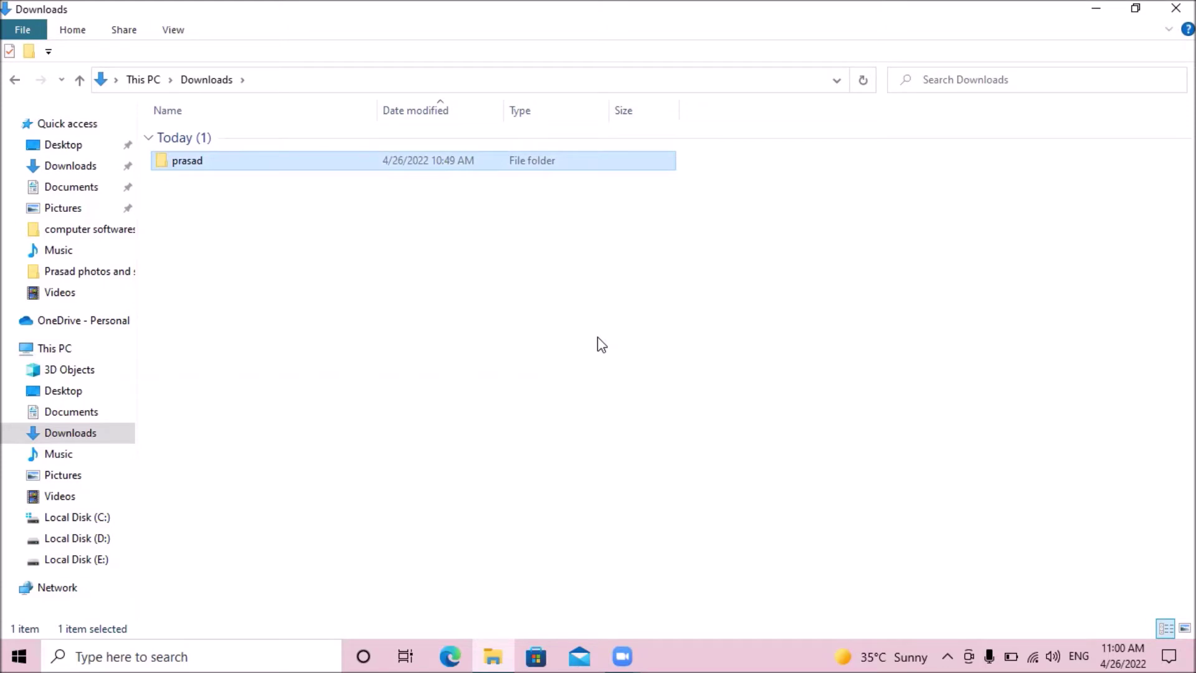
key(ctrl+shift+n)
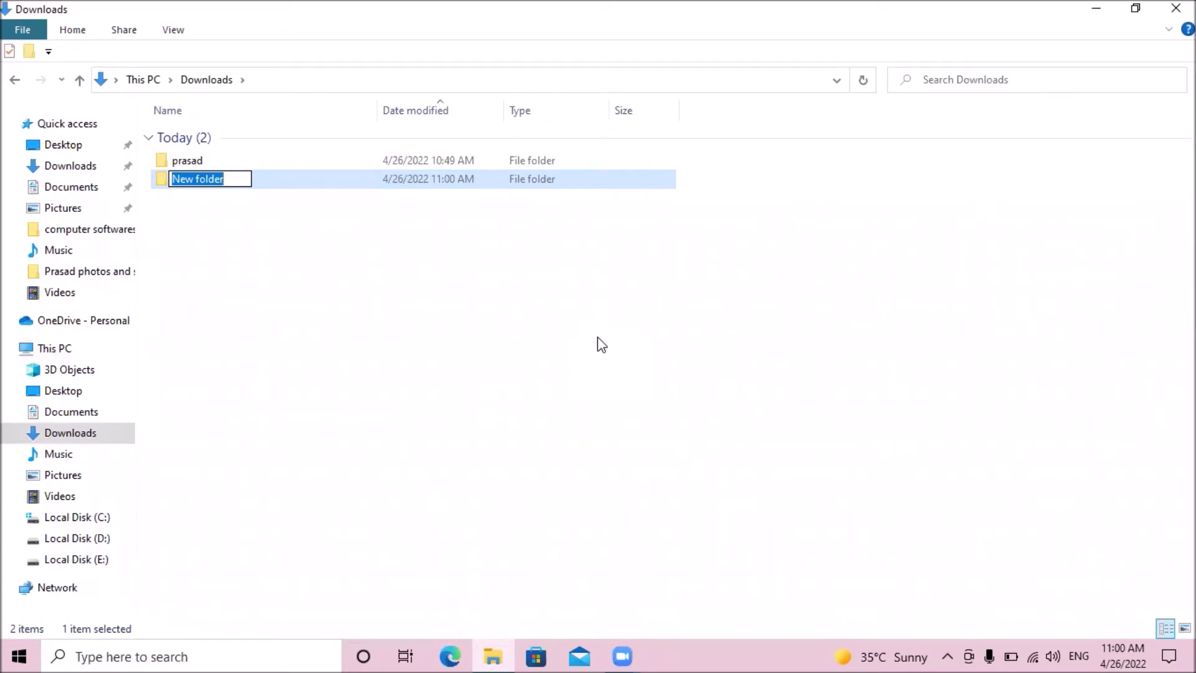
key(BackSpace)
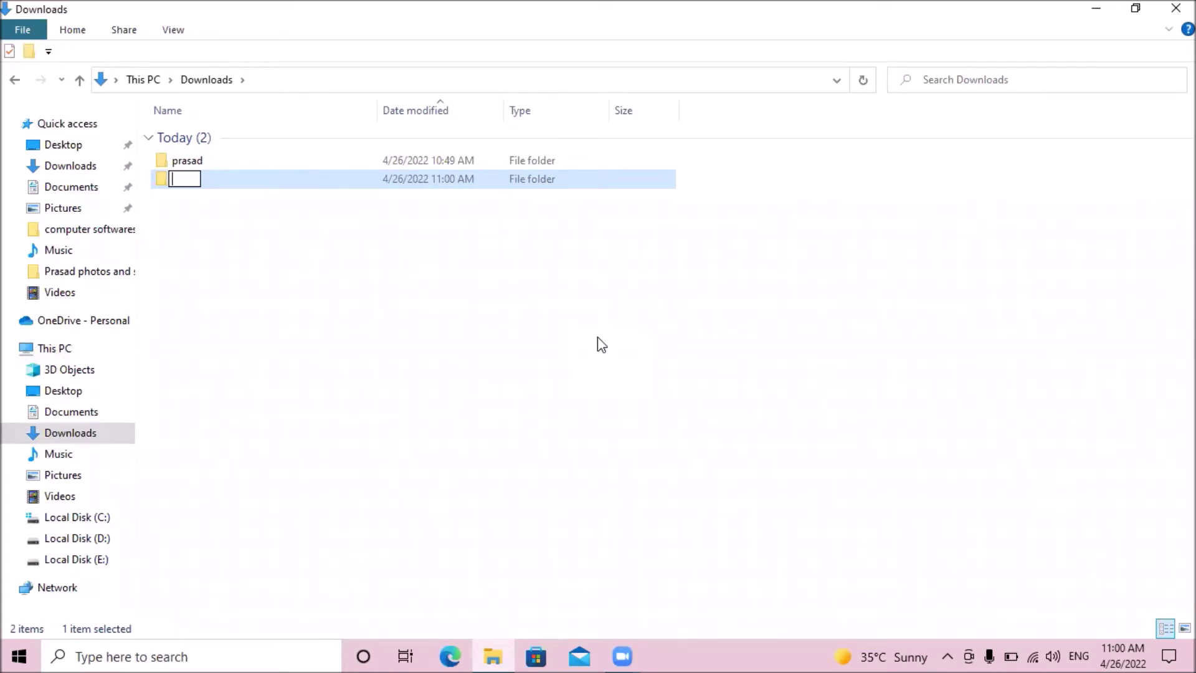
text(prasad)
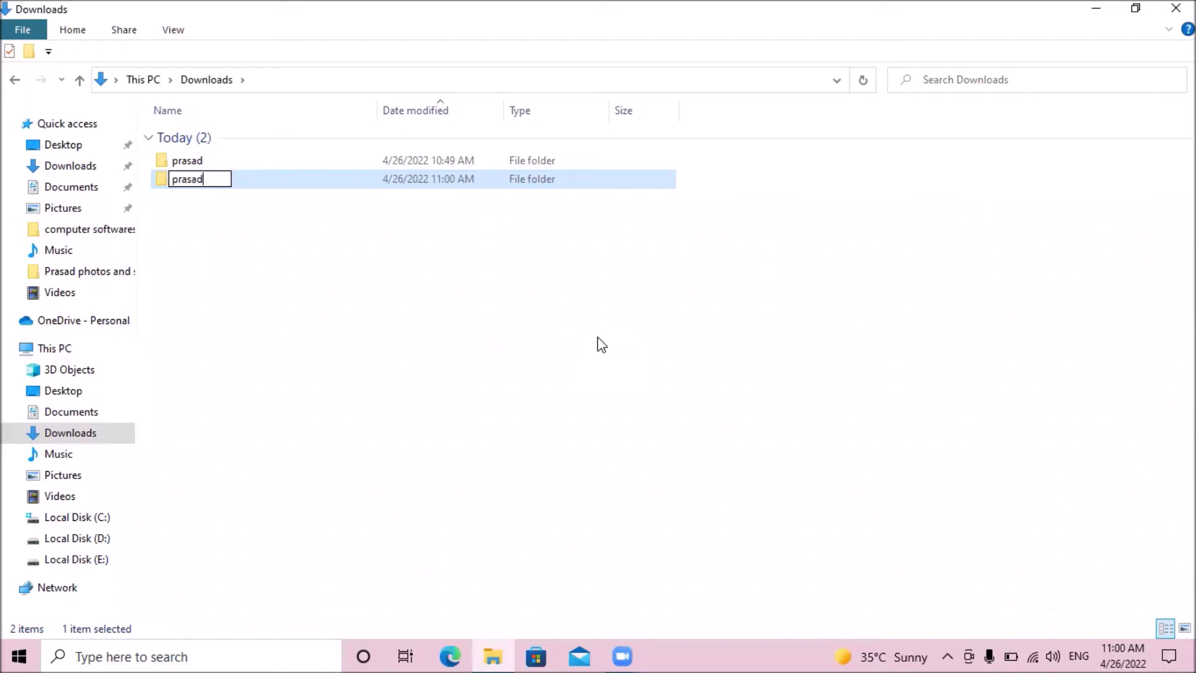
text( nd)
key(Return)
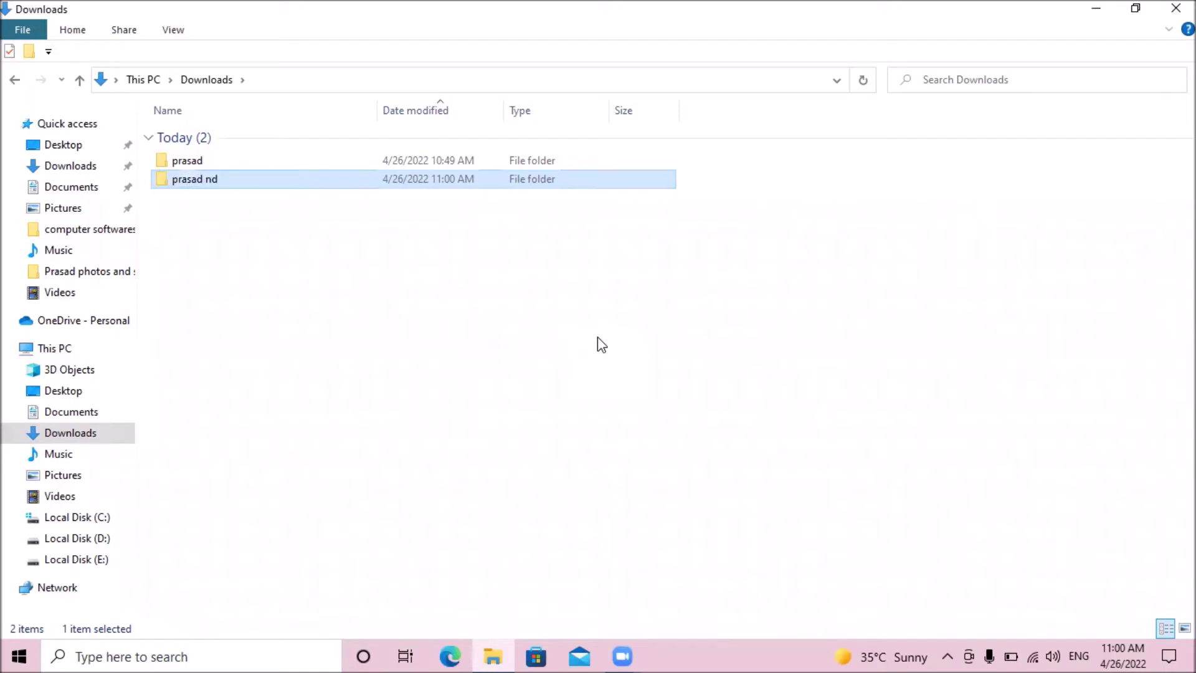
key(Up)
key(Down)
key(alt+F4)
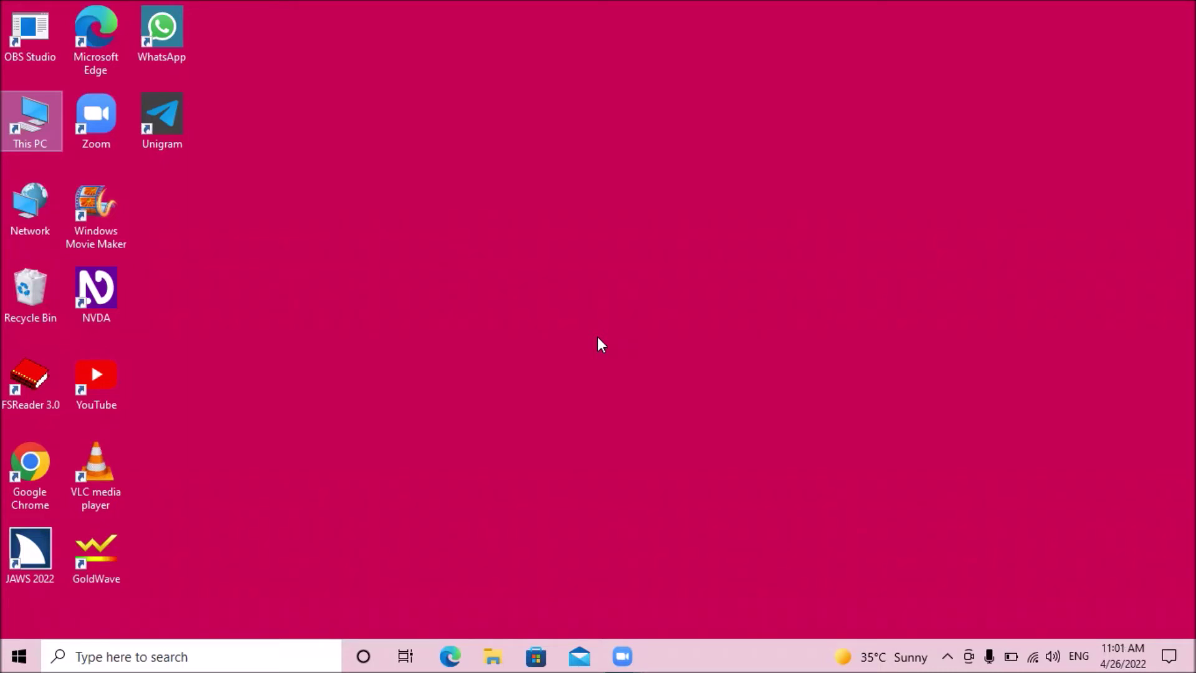
Open NVDA's tool for creating a portable copy.
key(Insert+n)
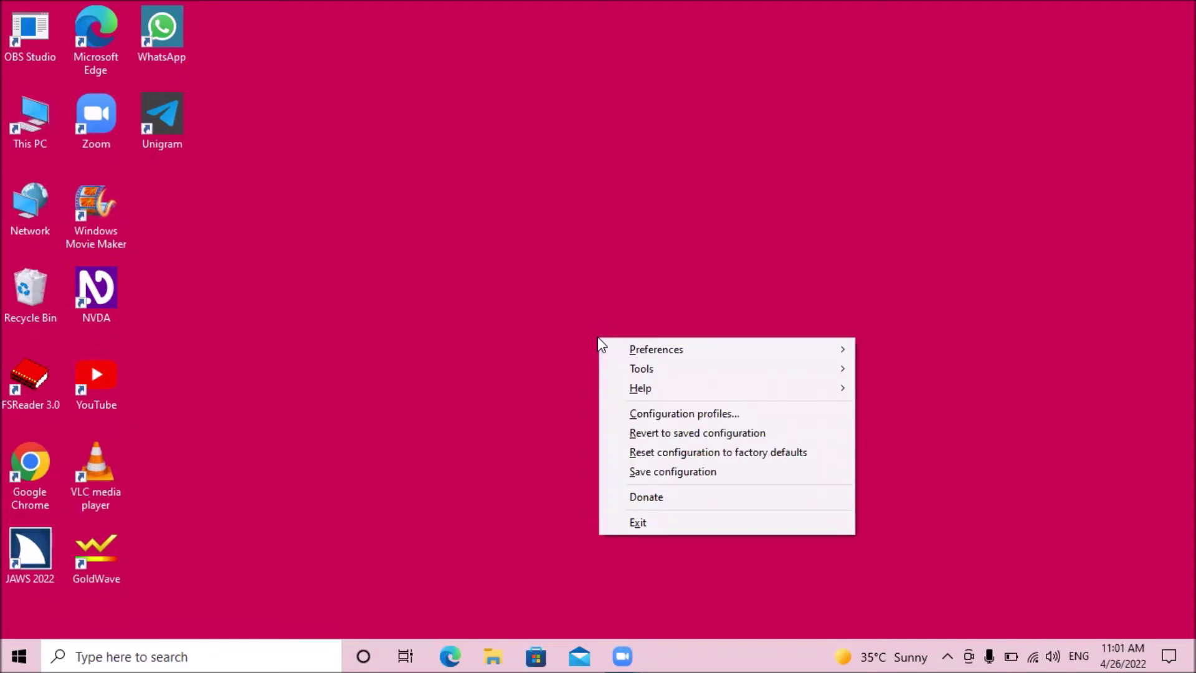
key(Down)
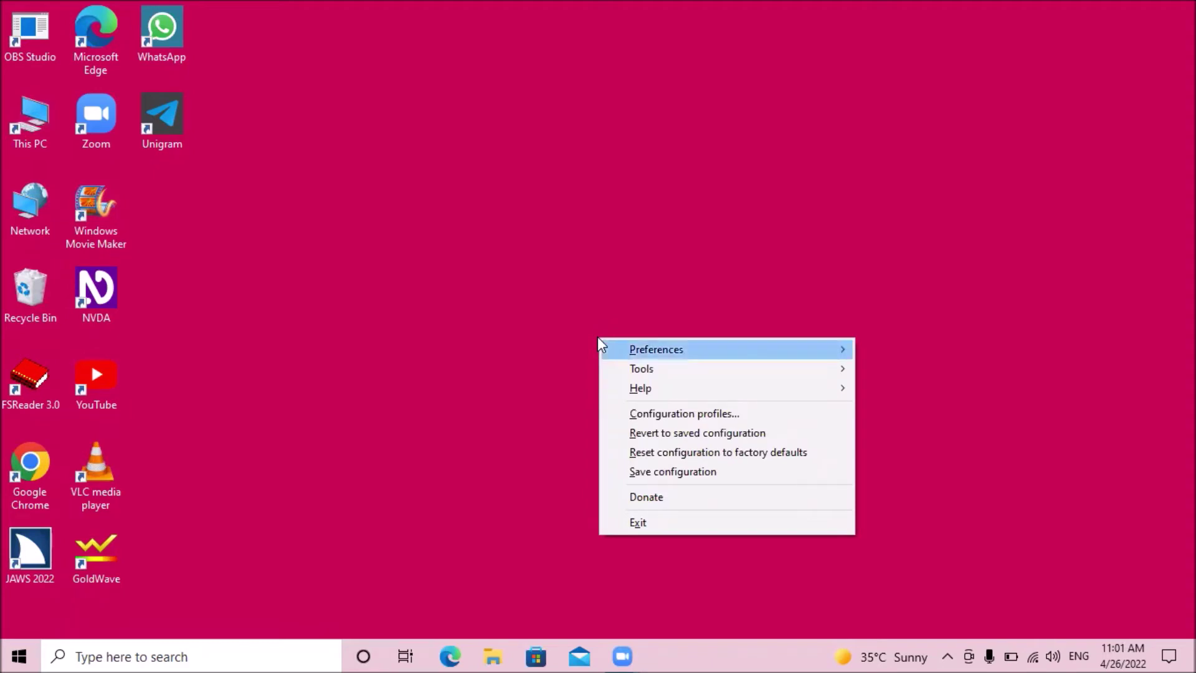
key(Down)
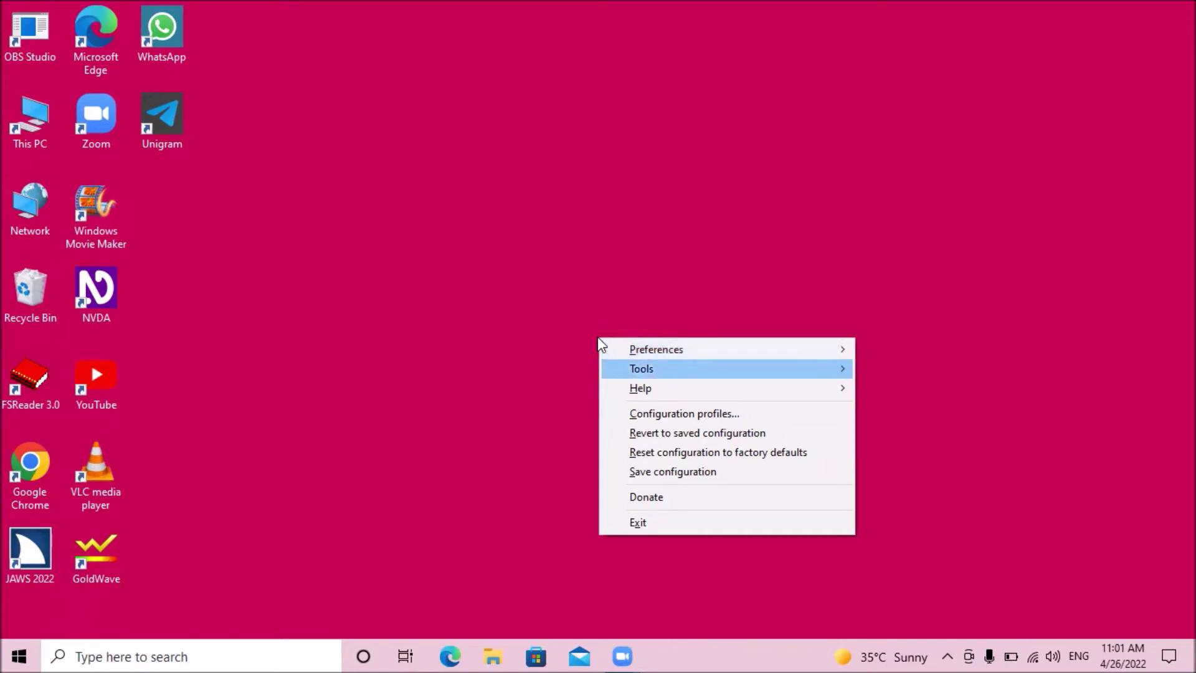
key(Right)
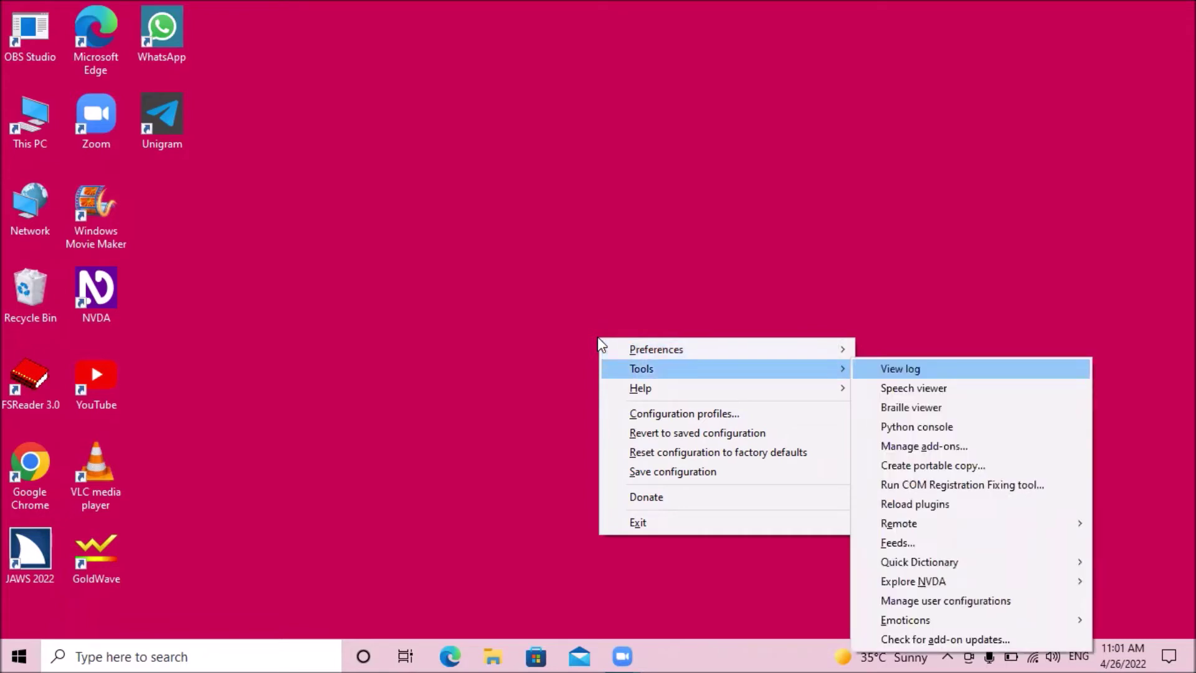
key(Down)
key(Down)
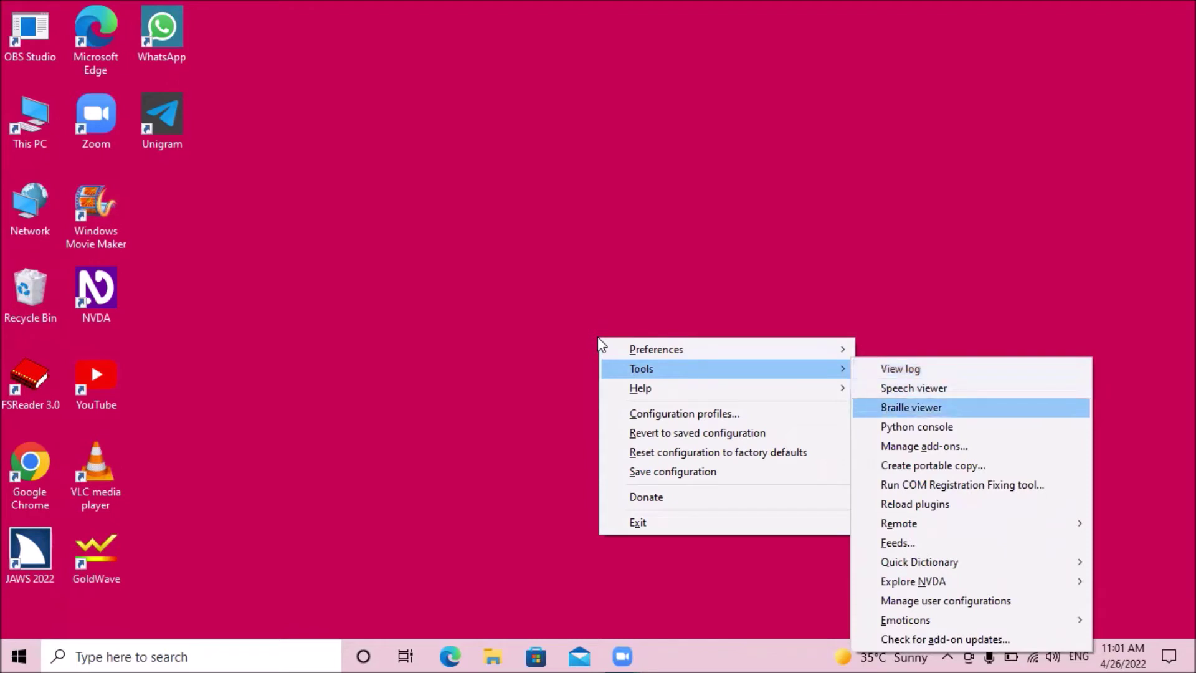
key(Down)
key(Down)
key(Down)
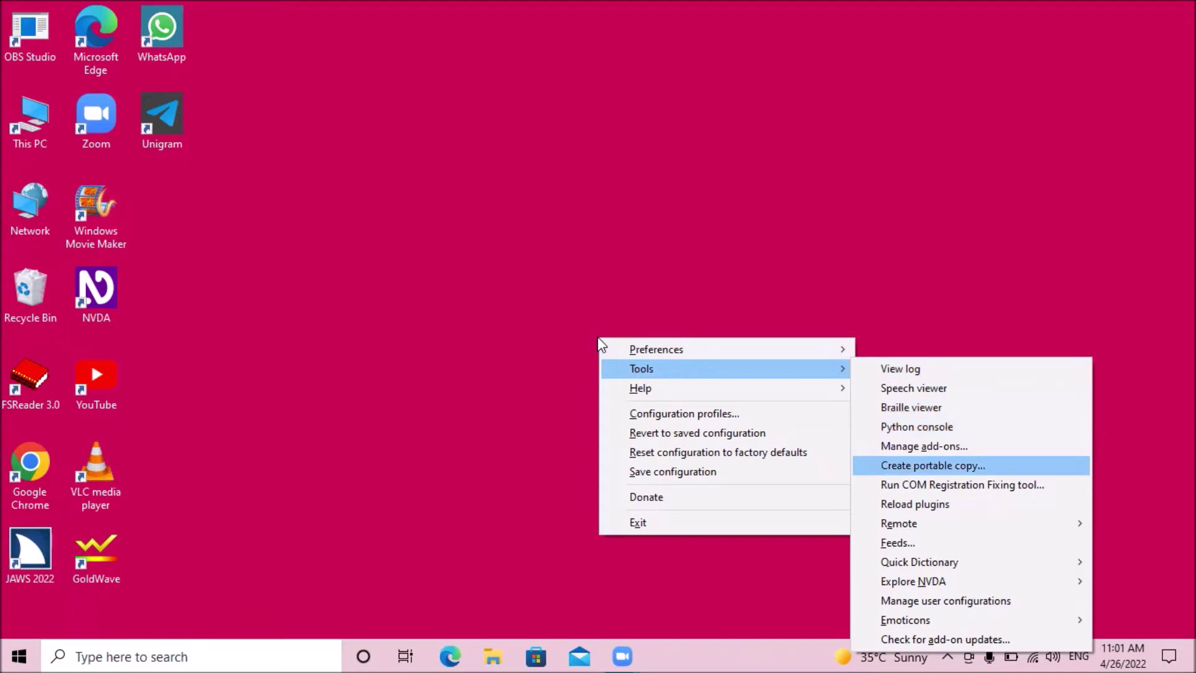
key(Return)
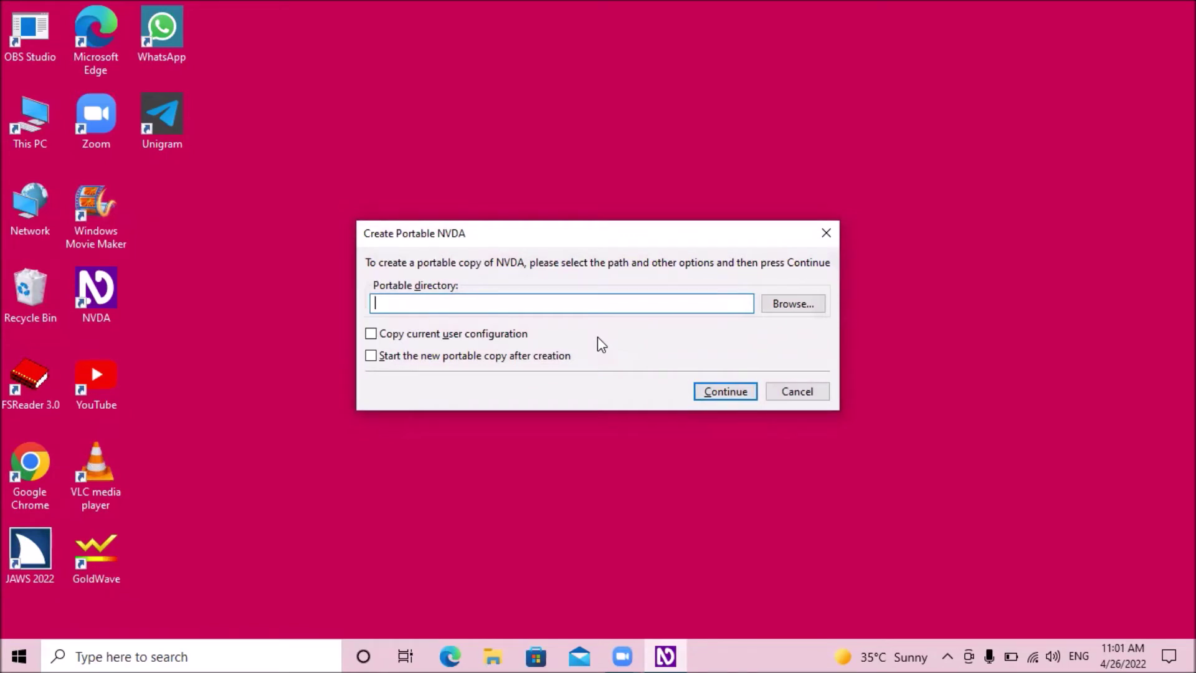
Browse for the portable directory and go to the Downloads folder under This PC.
key(Tab)
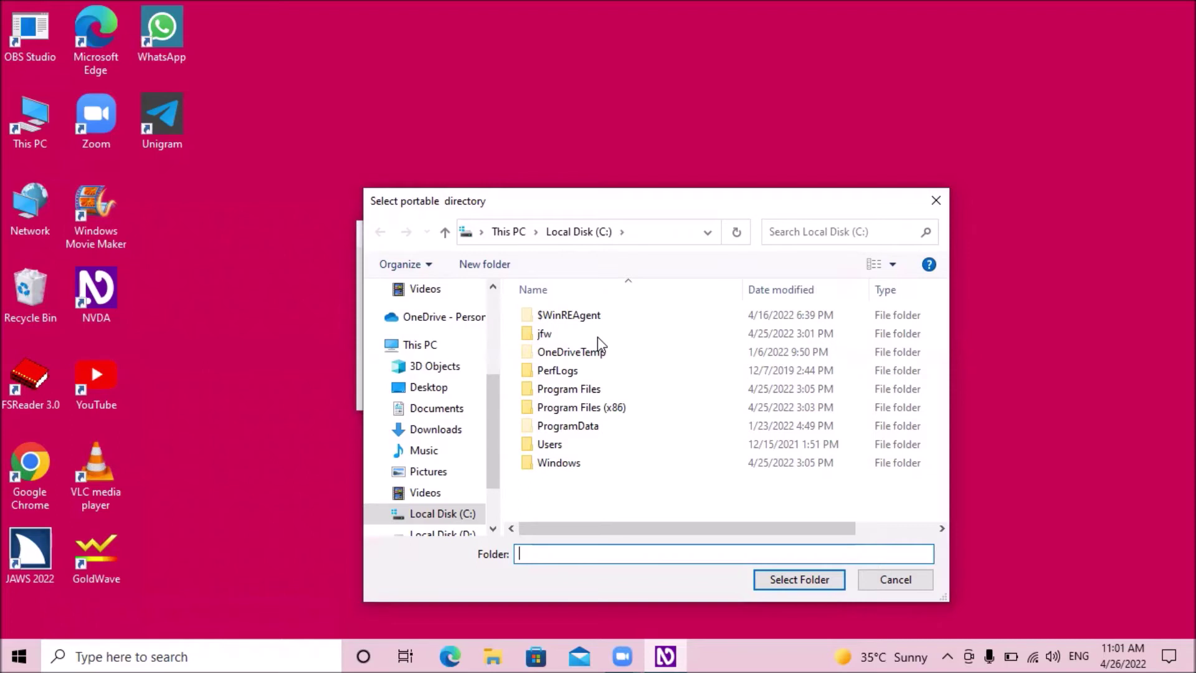
key(shift+Tab)
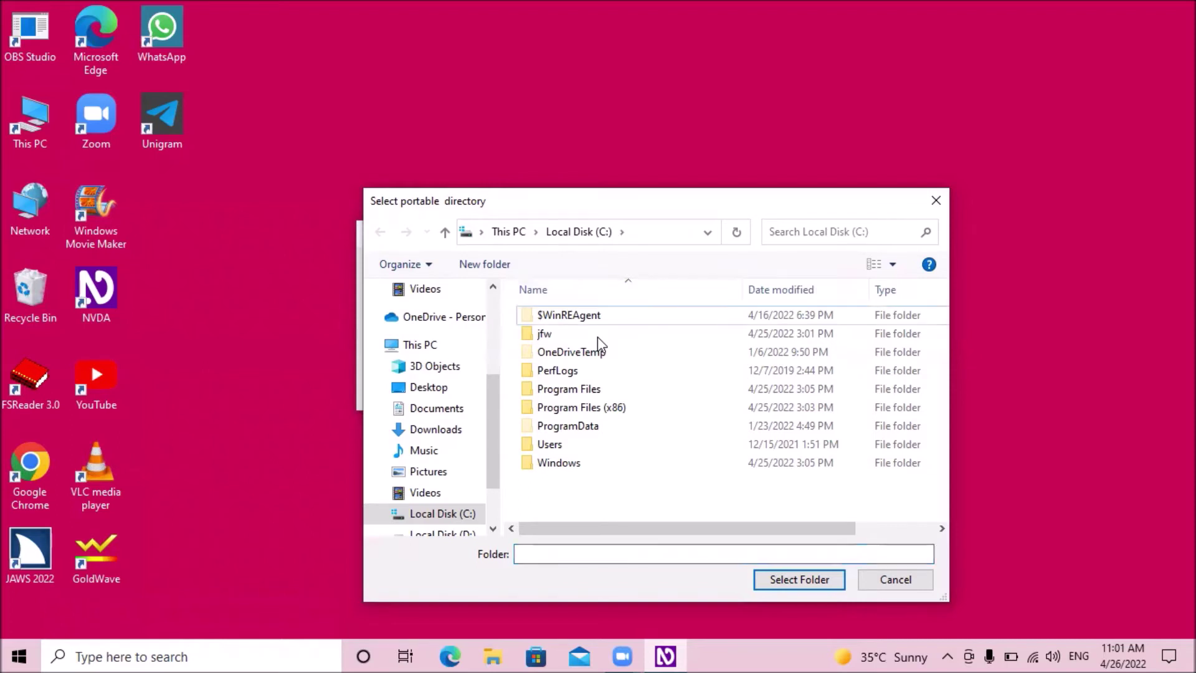
key(shift+Tab)
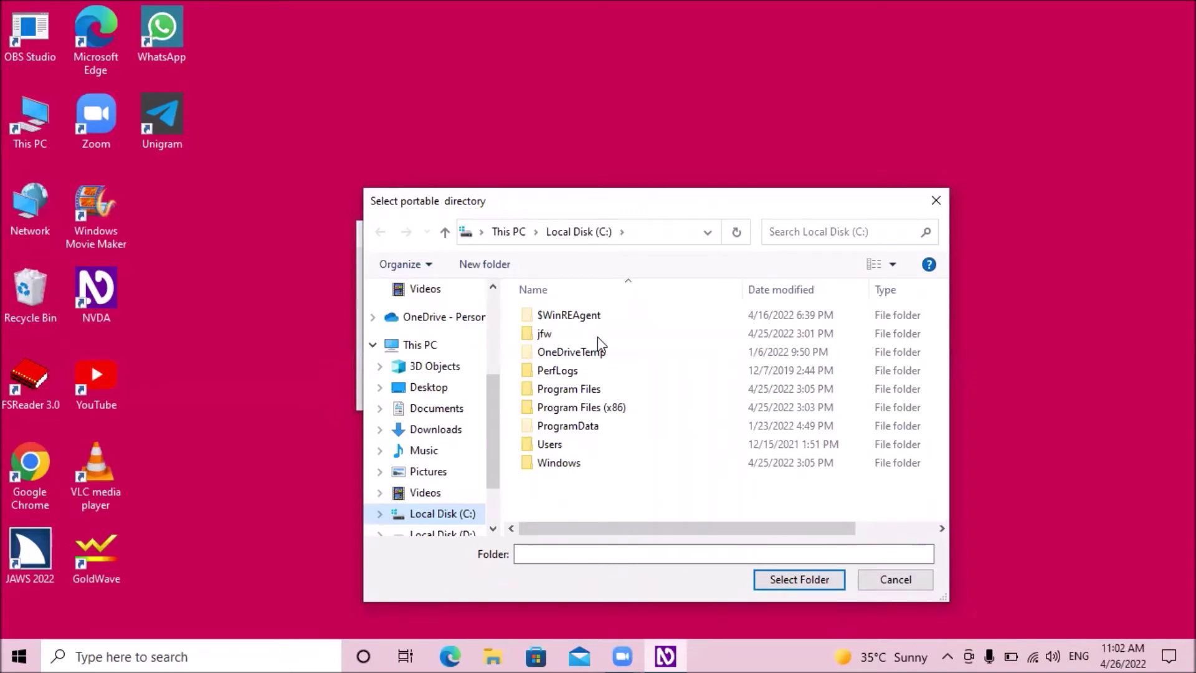
key(Up)
key(Up)
key(Up)
key(Up)
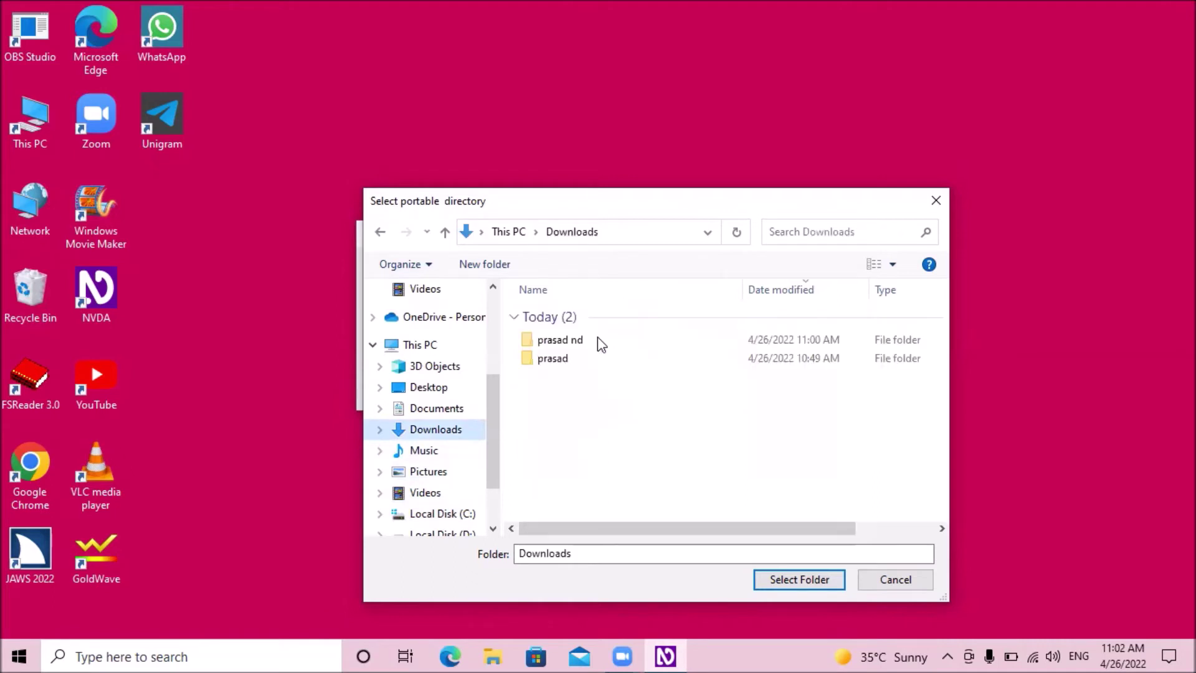
Choose the newly created "nd" folder inside Downloads as the portable directory.
key(Tab)
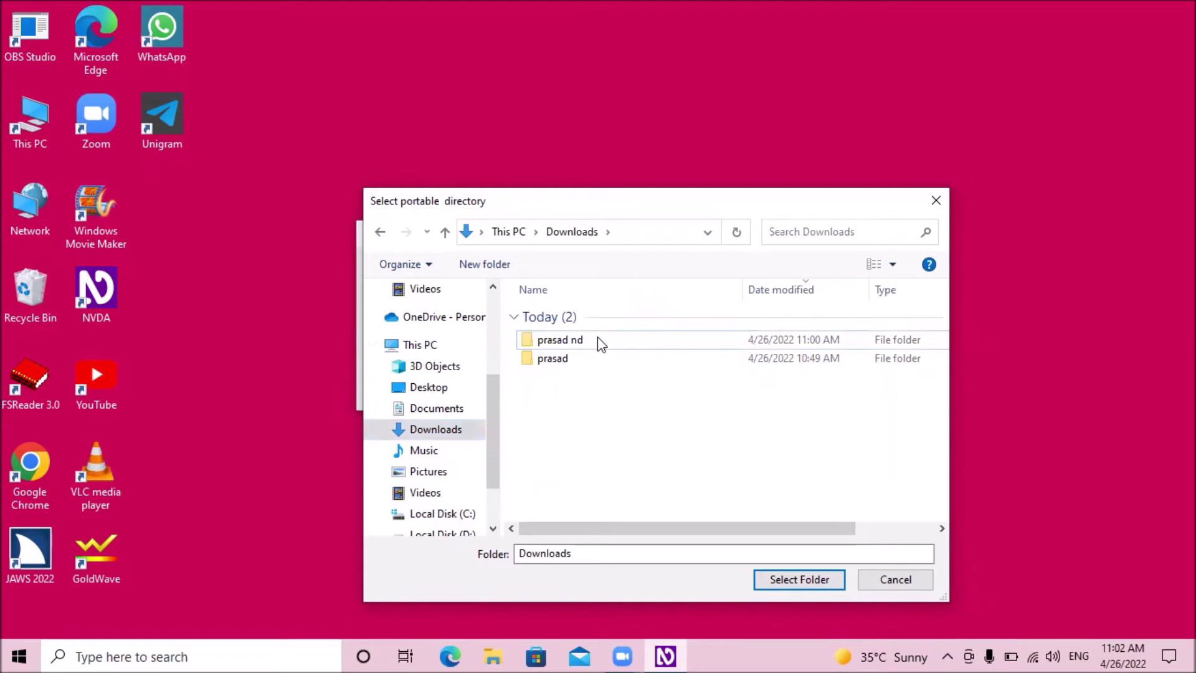
key(Down)
key(Up)
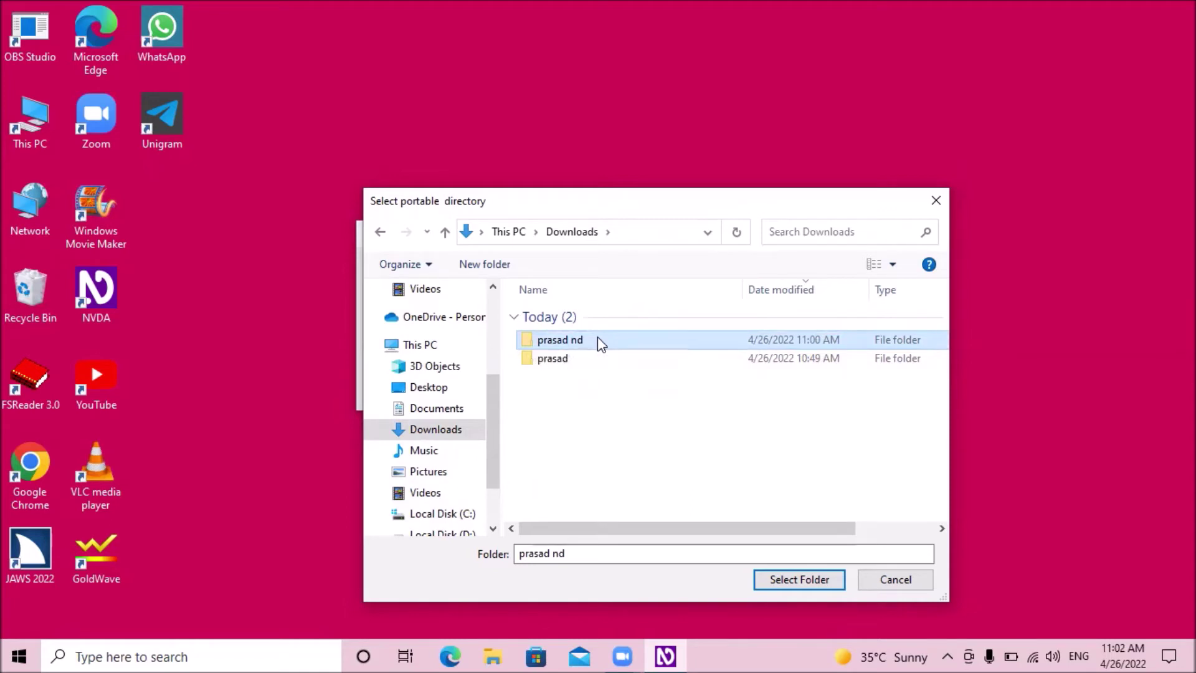
key(Return)
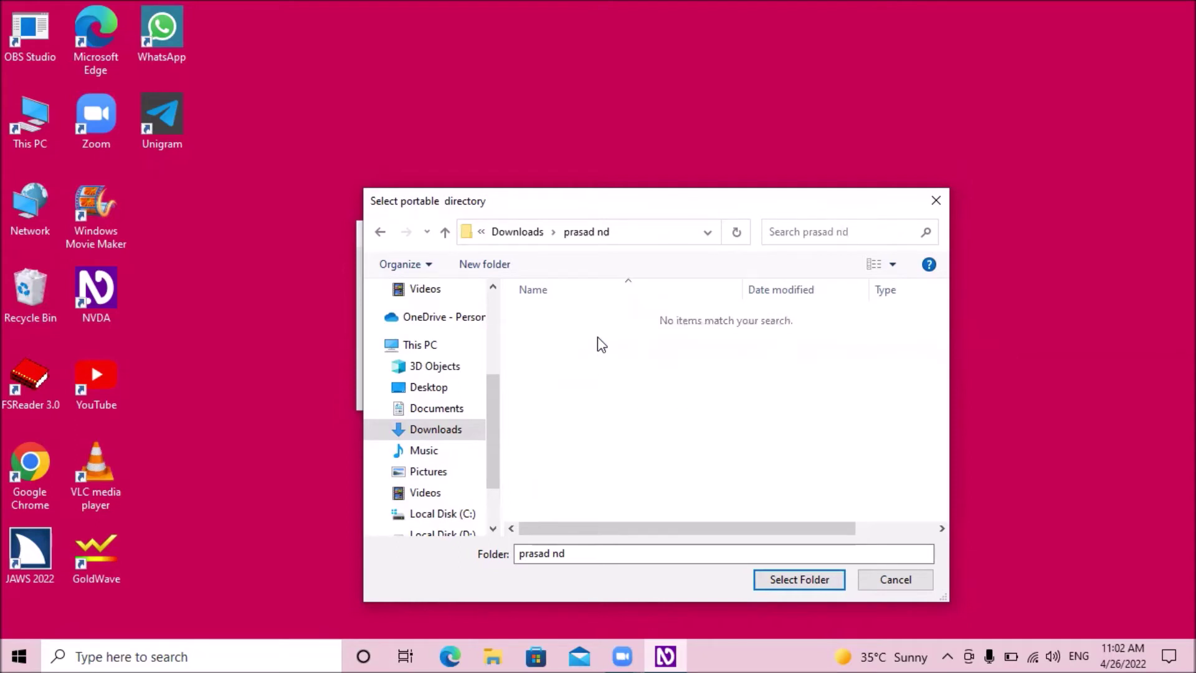
key(Tab)
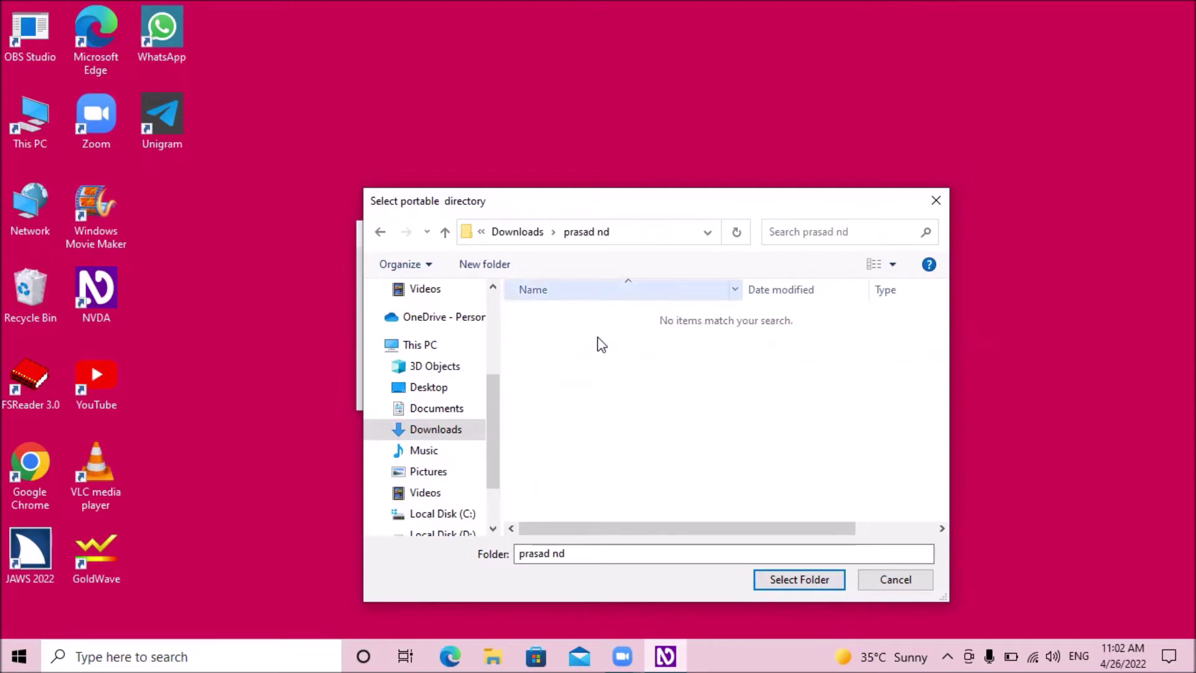
key(Tab)
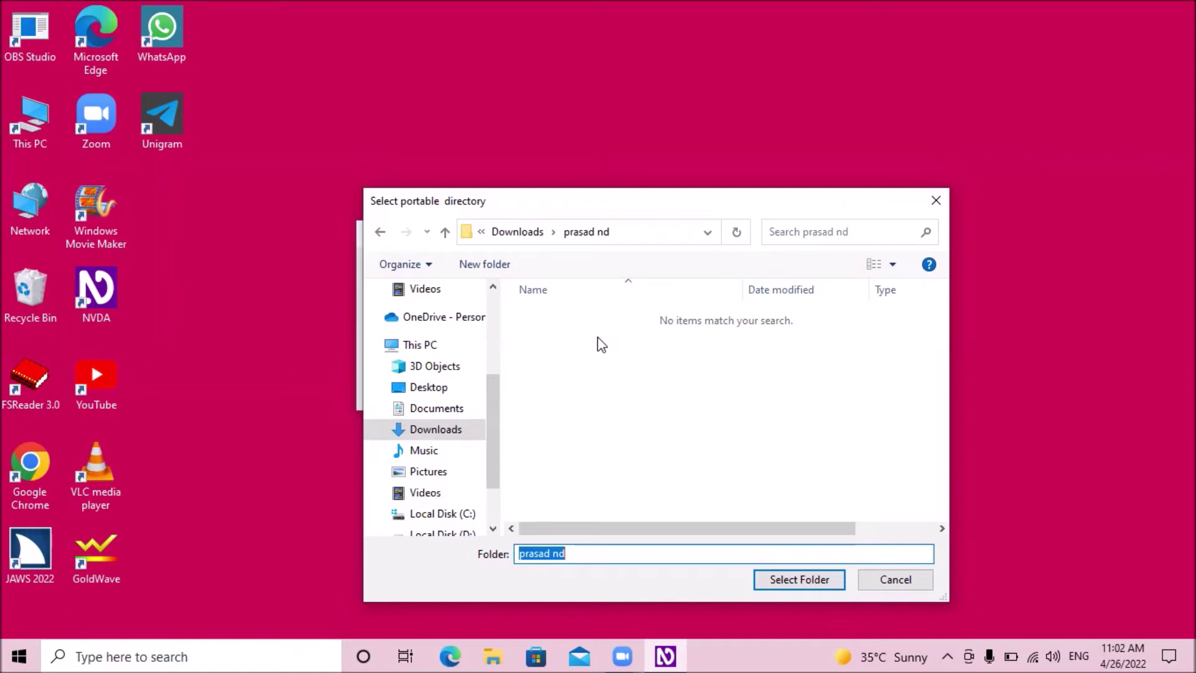
key(Tab)
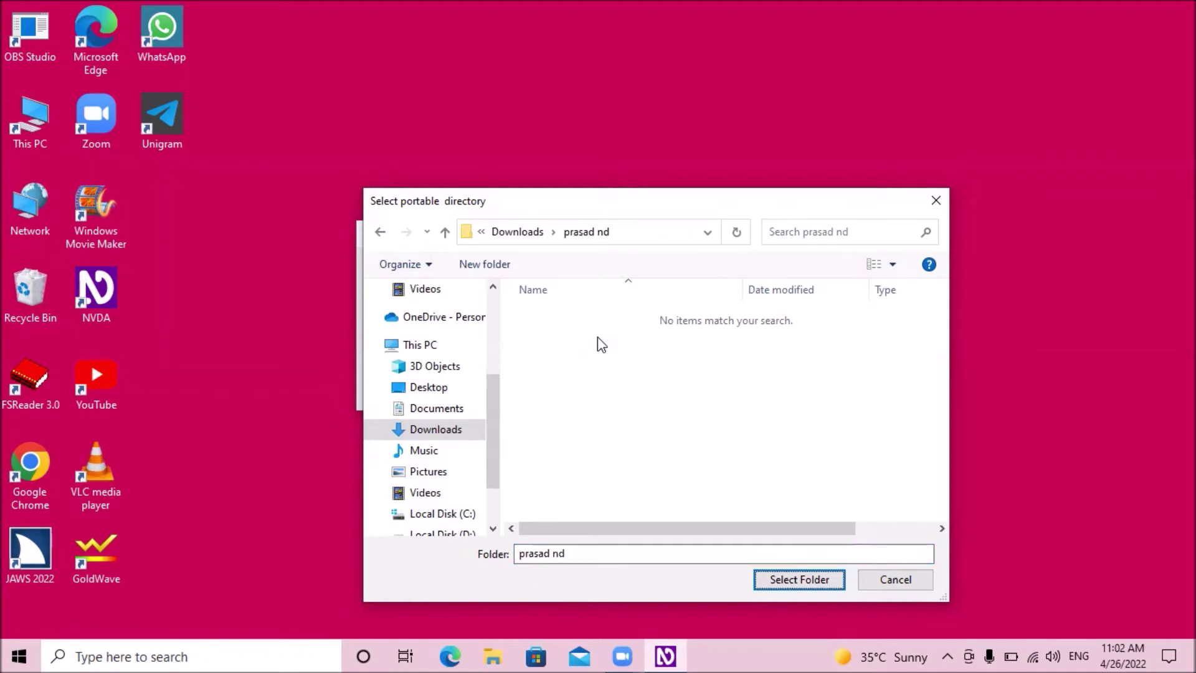
key(Return)
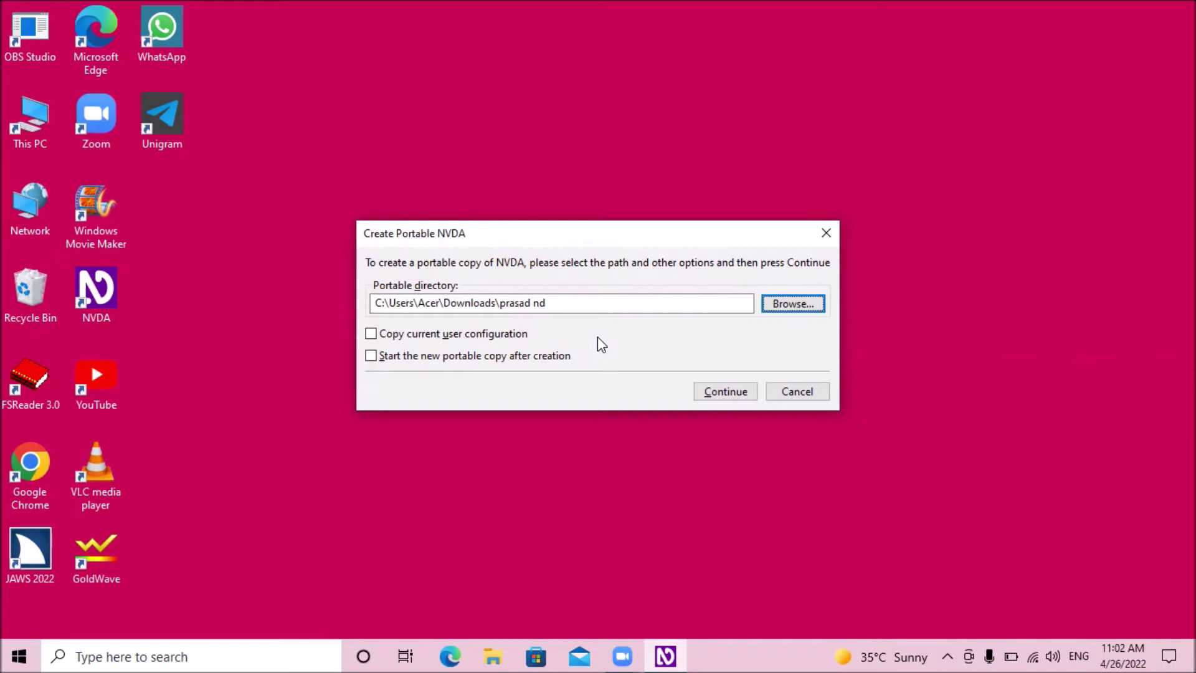
Create the portable NVDA copy with the current user configuration copied and the new copy set to start after creation.
key(Tab)
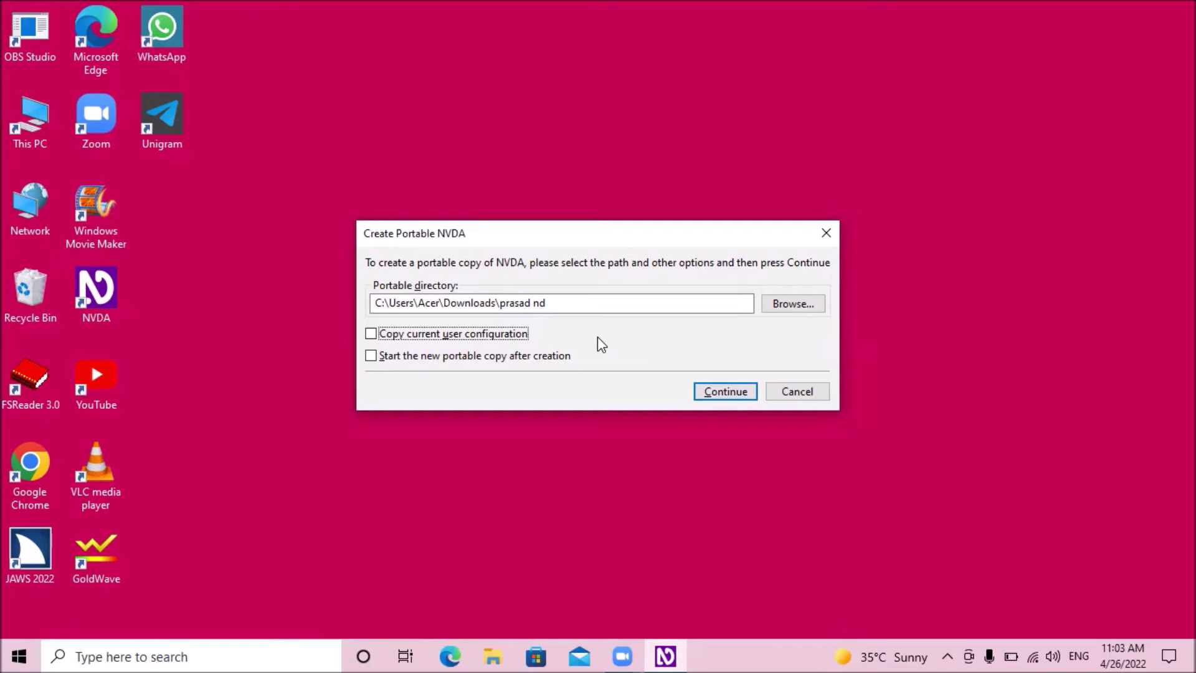
key(space)
key(Tab)
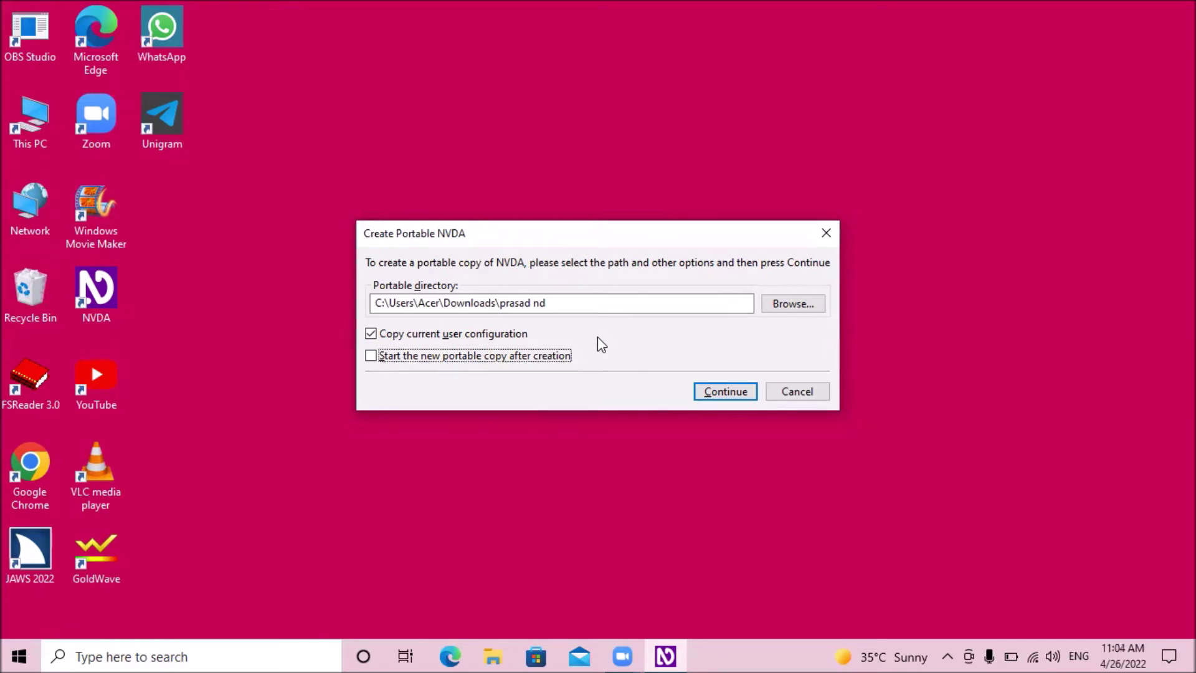
key(space)
key(Tab)
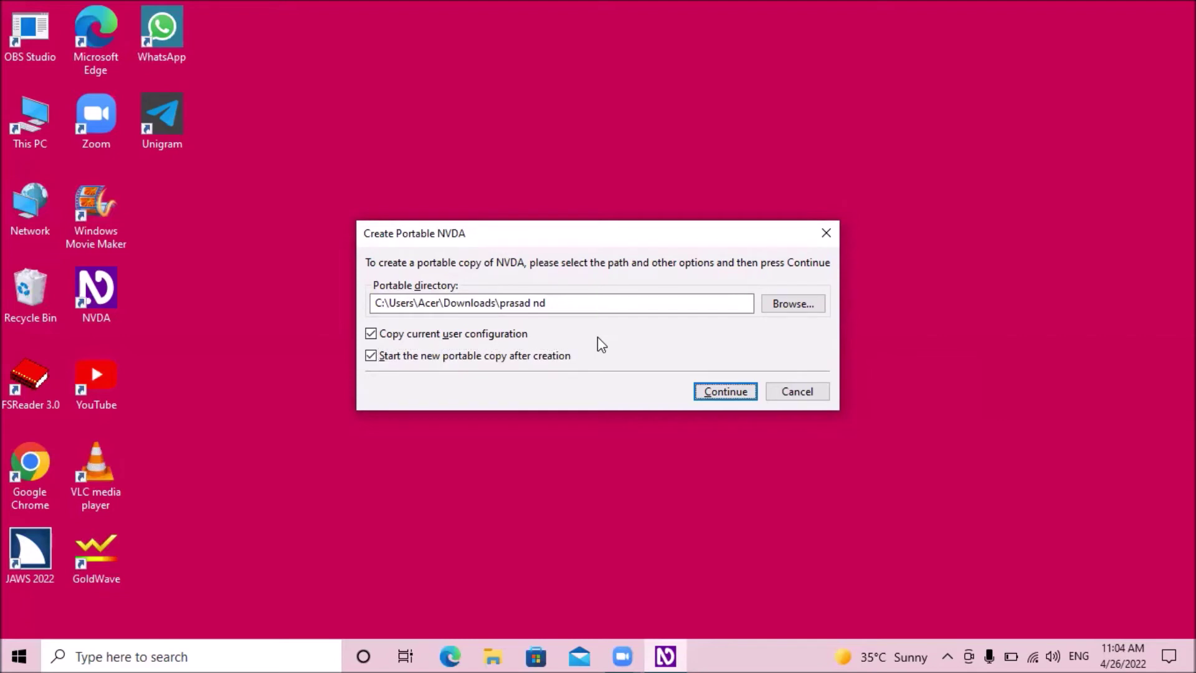
key(Return)
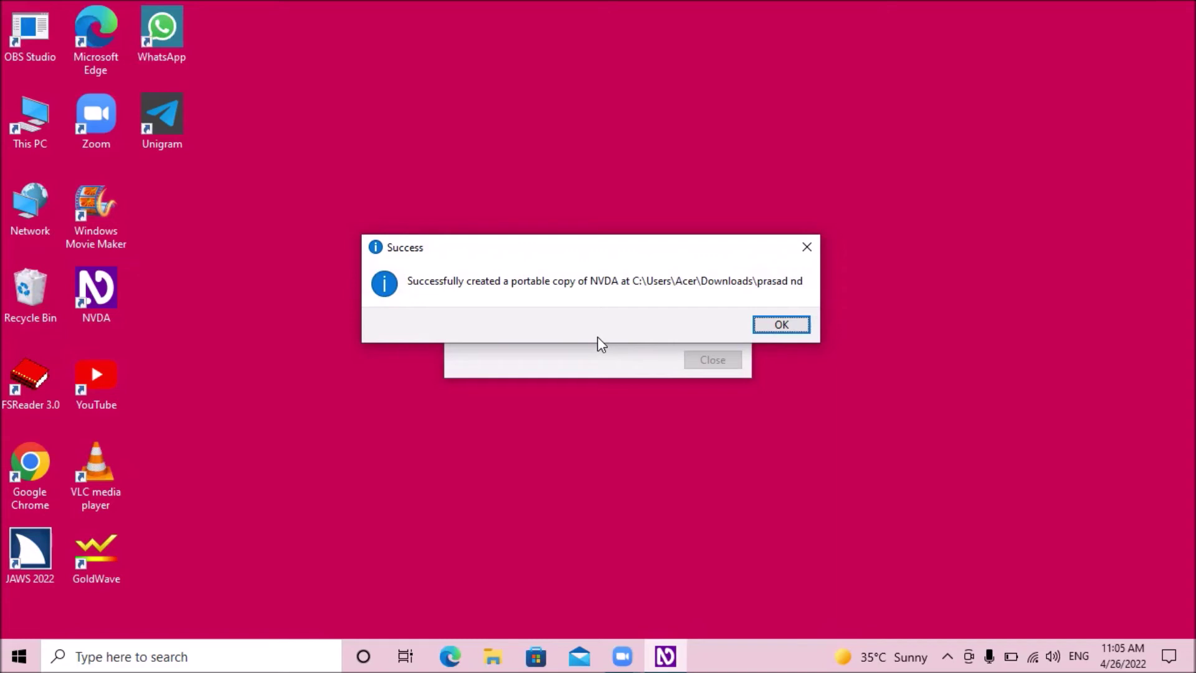
key(Return)
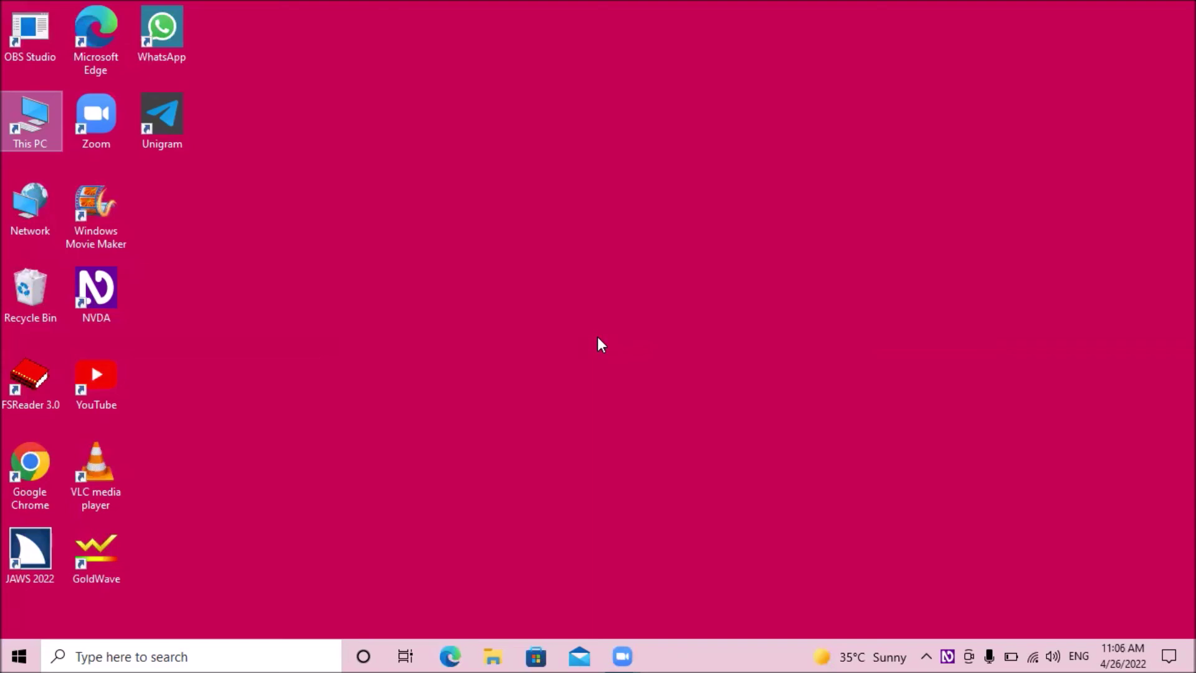
Launch JAWS 2022 from the desktop and select the This PC shortcut.
key(j)
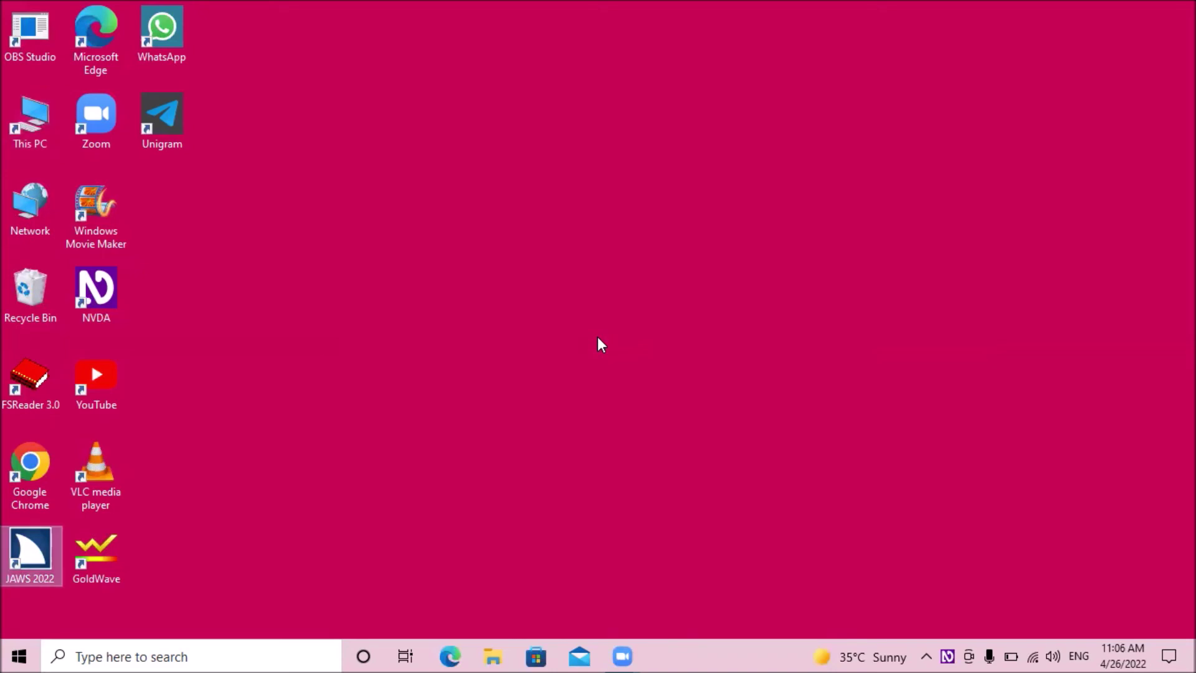
key(Return)
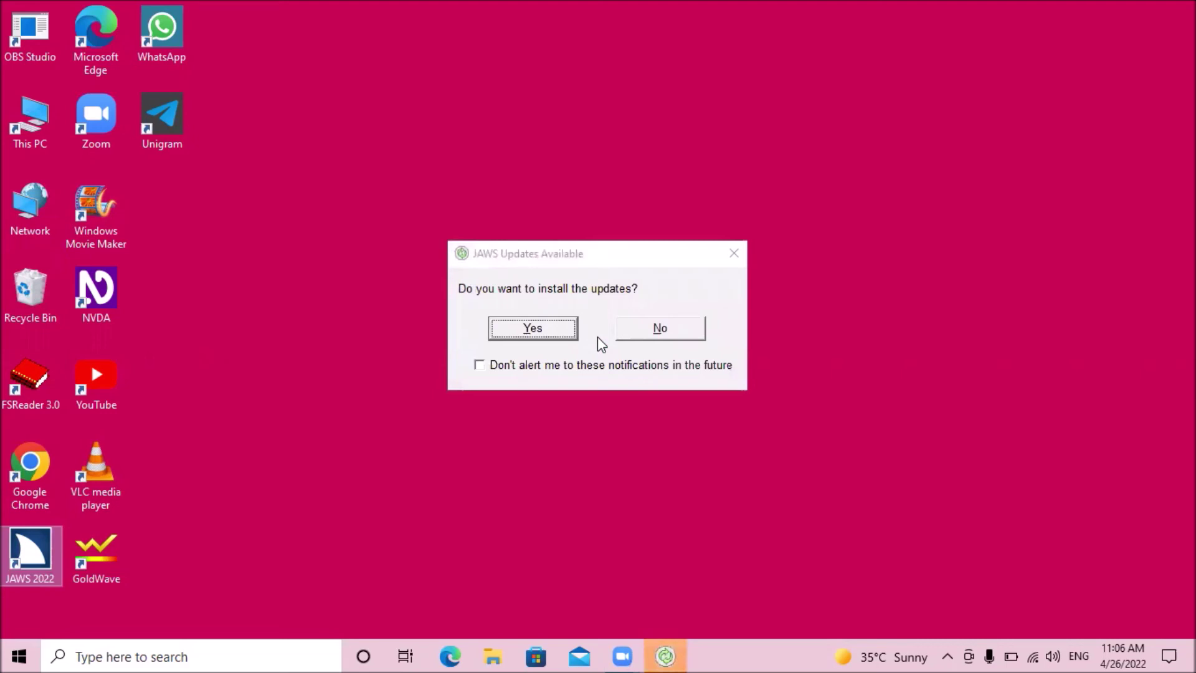
key(t)
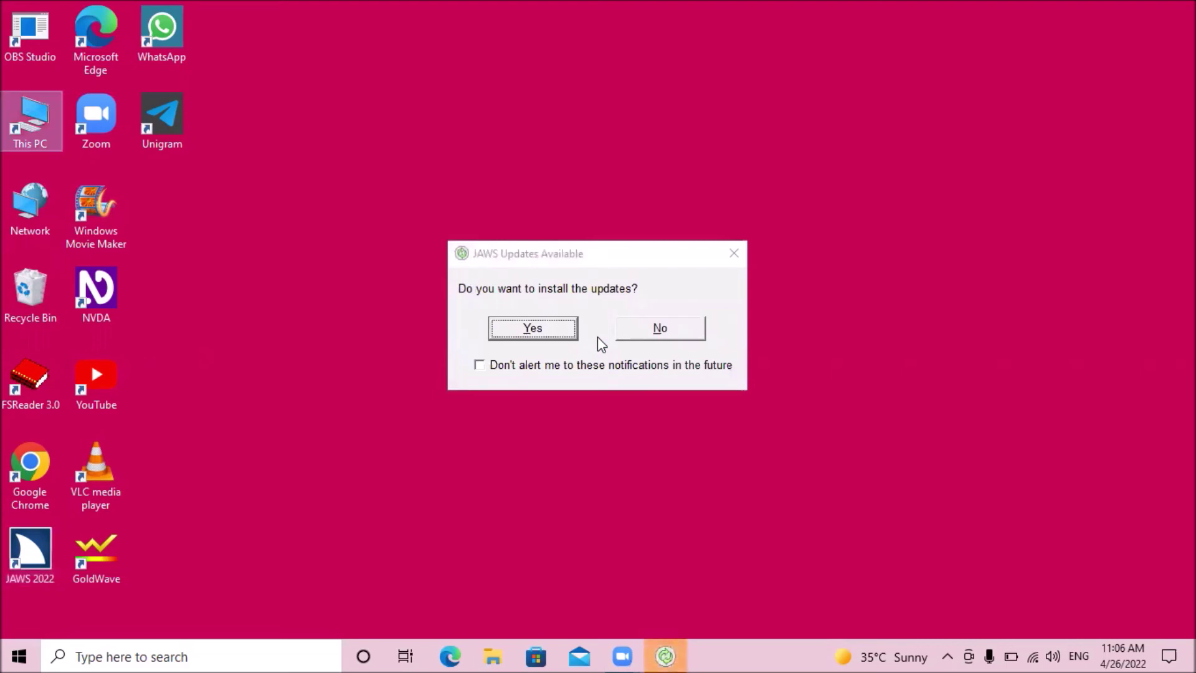
Open This PC from the desktop and go to its Downloads folder.
key(Return)
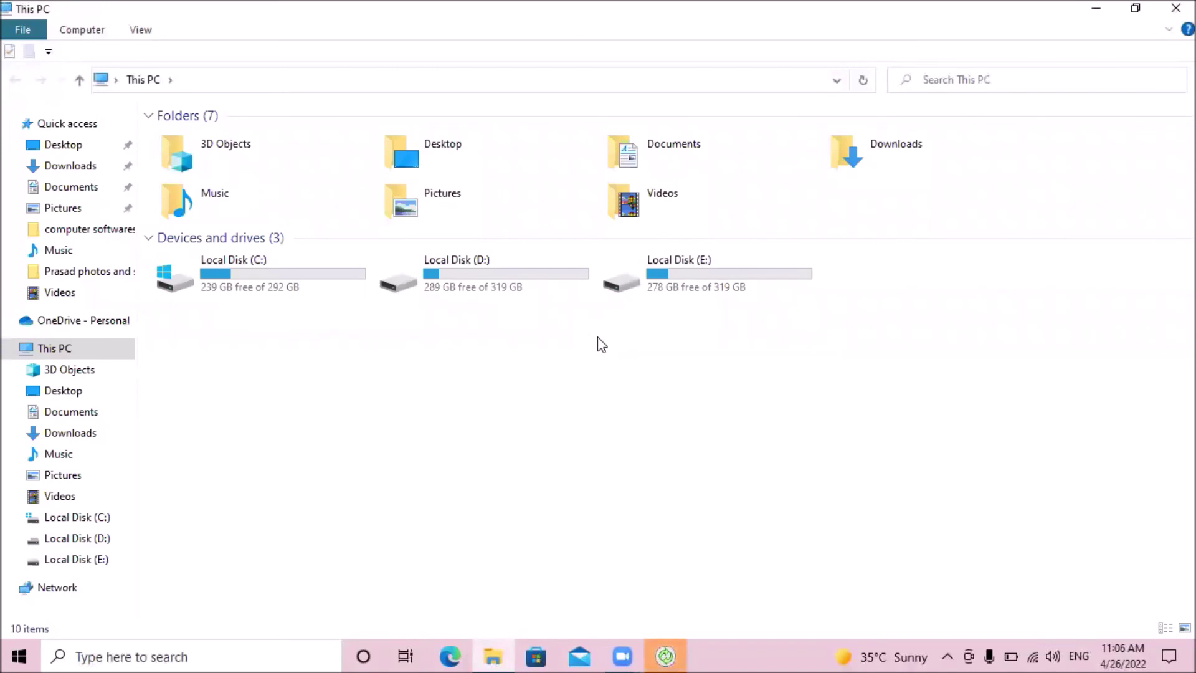
key(d)
key(d)
key(d)
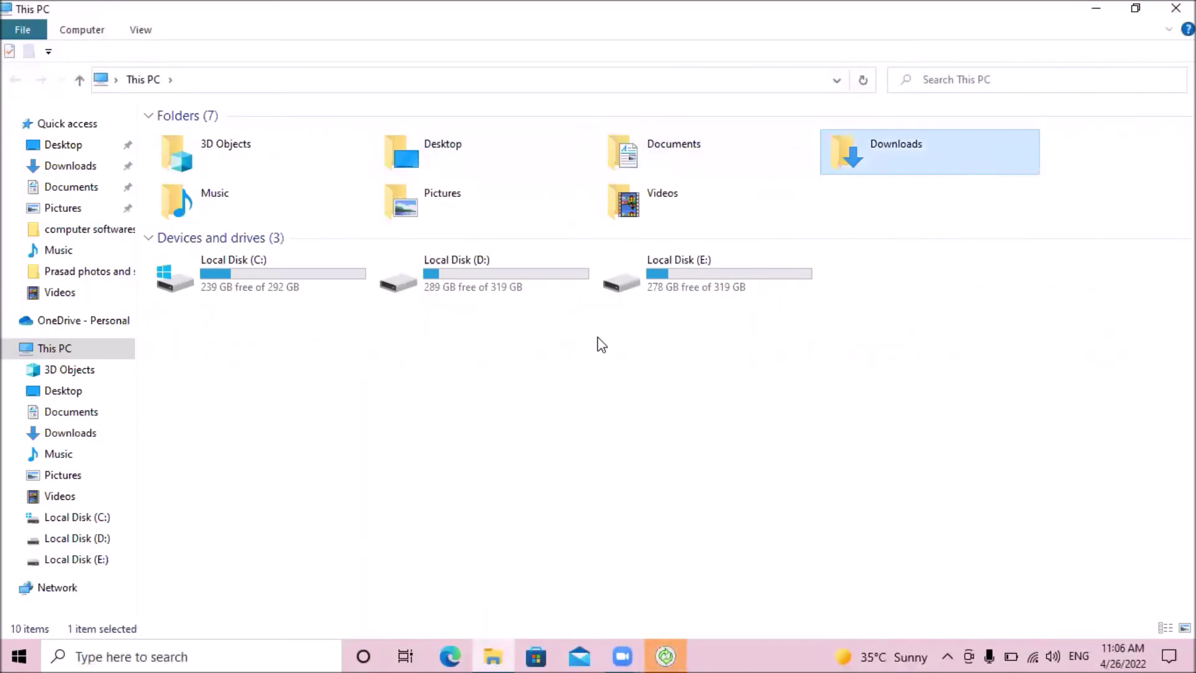
key(Return)
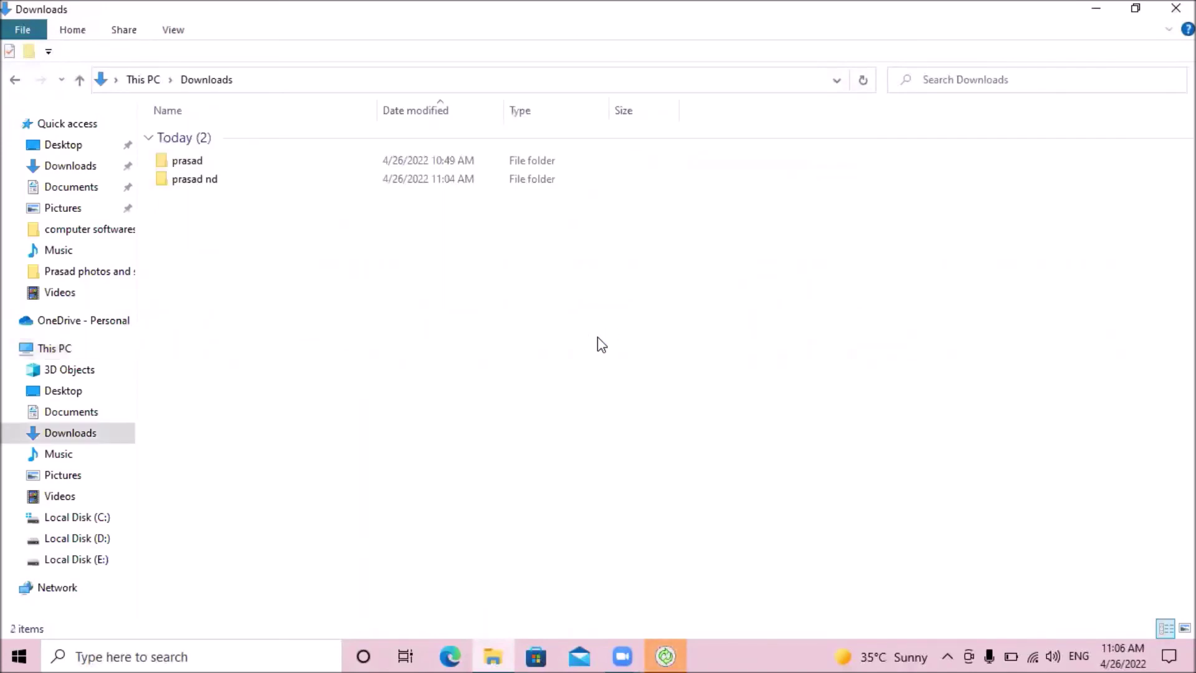
Open the portable copy's folder ending in "nd" inside Downloads and run nvda.exe from it.
key(p)
key(p)
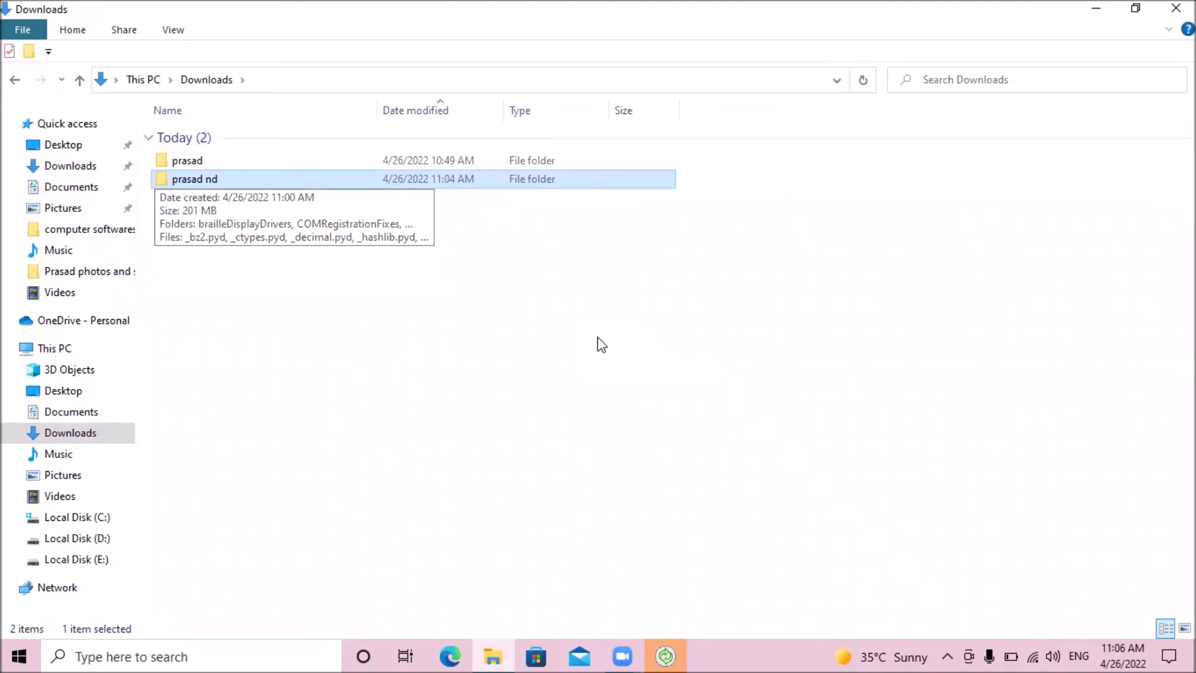
key(Return)
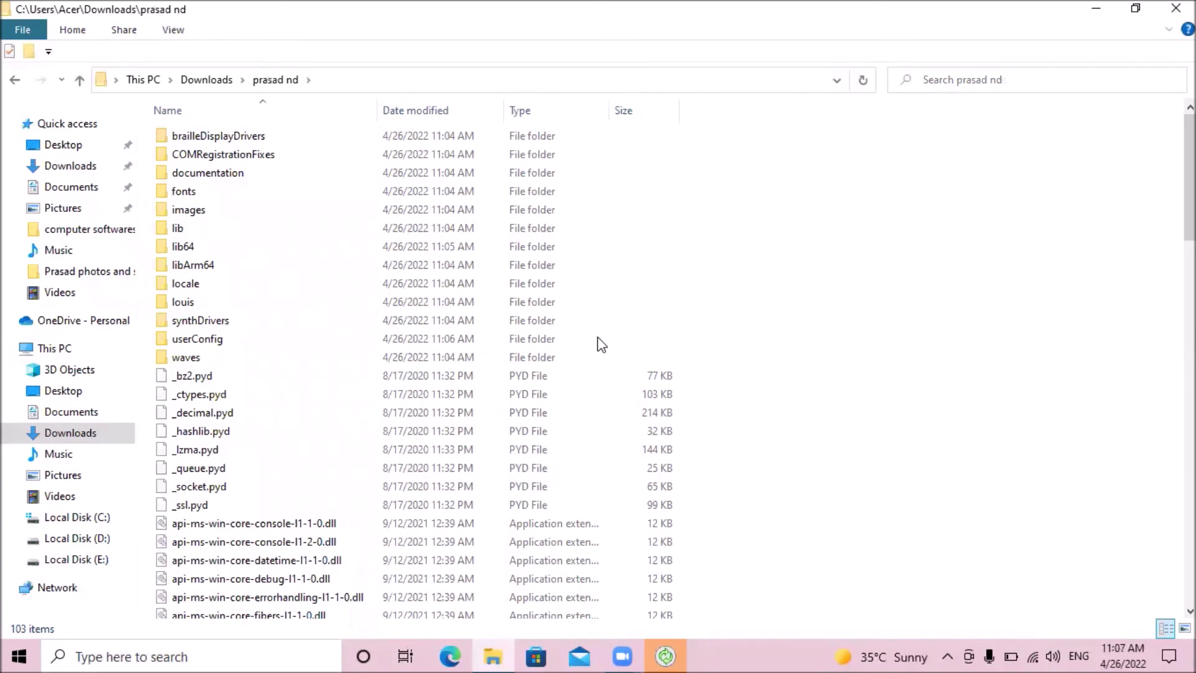
key(n)
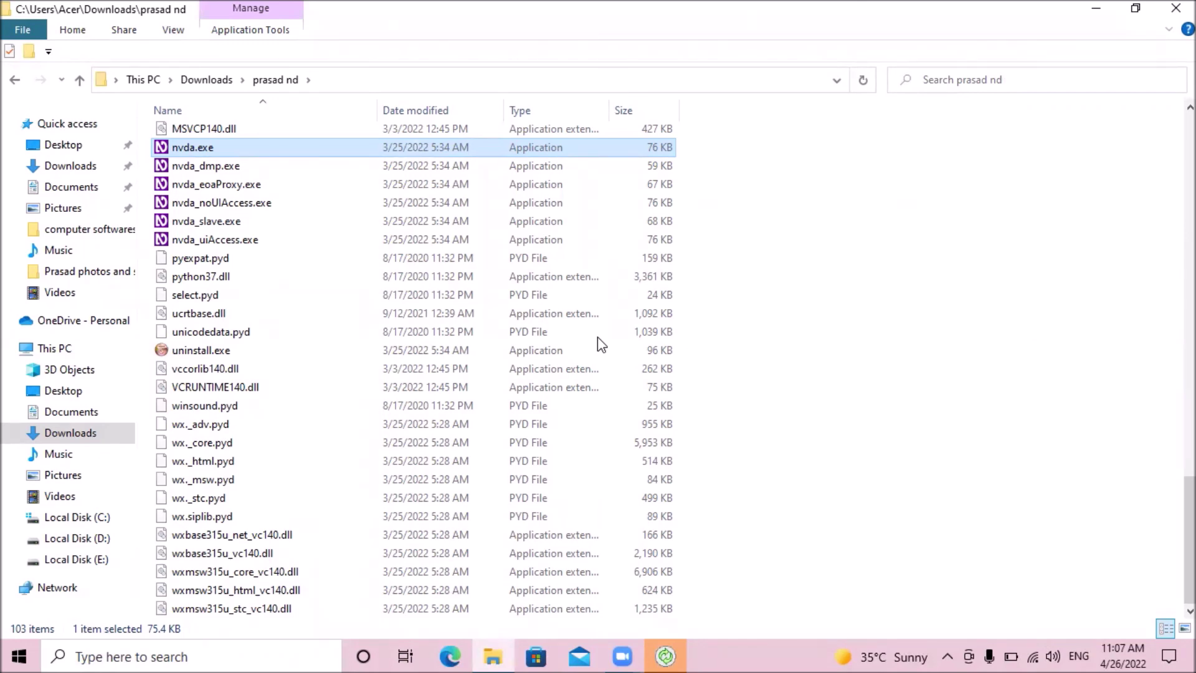
key(Return)
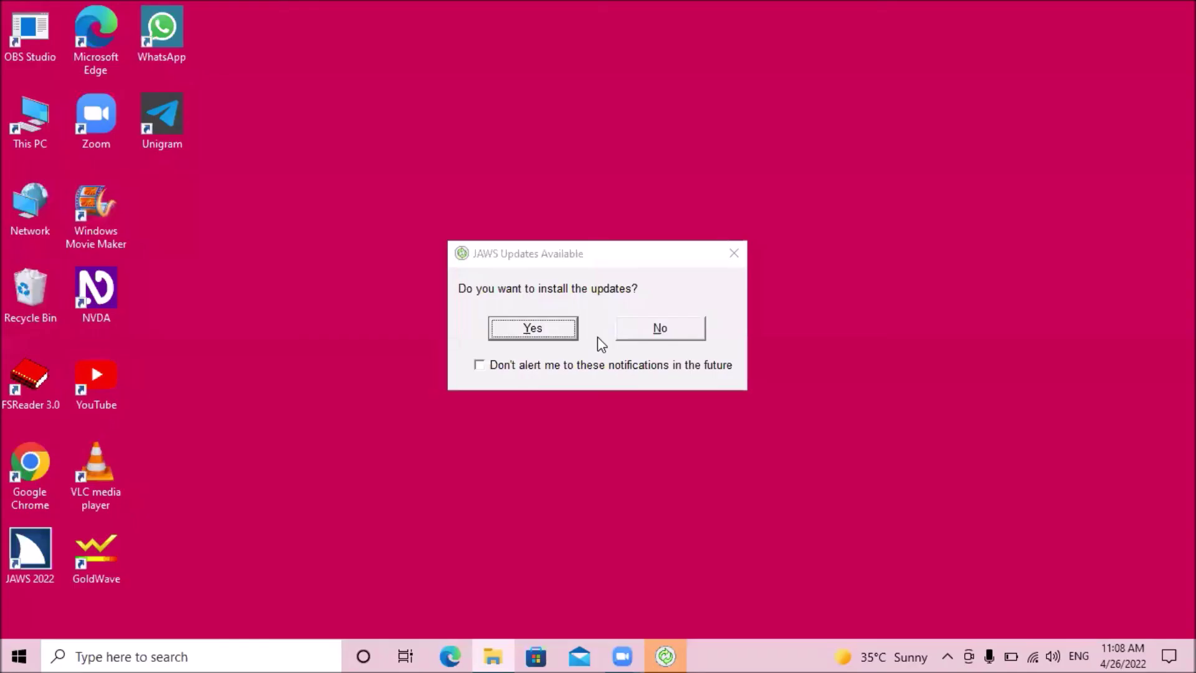
Dismiss the JAWS update prompt without installing and return to the This PC shortcut on the desktop.
key(Escape)
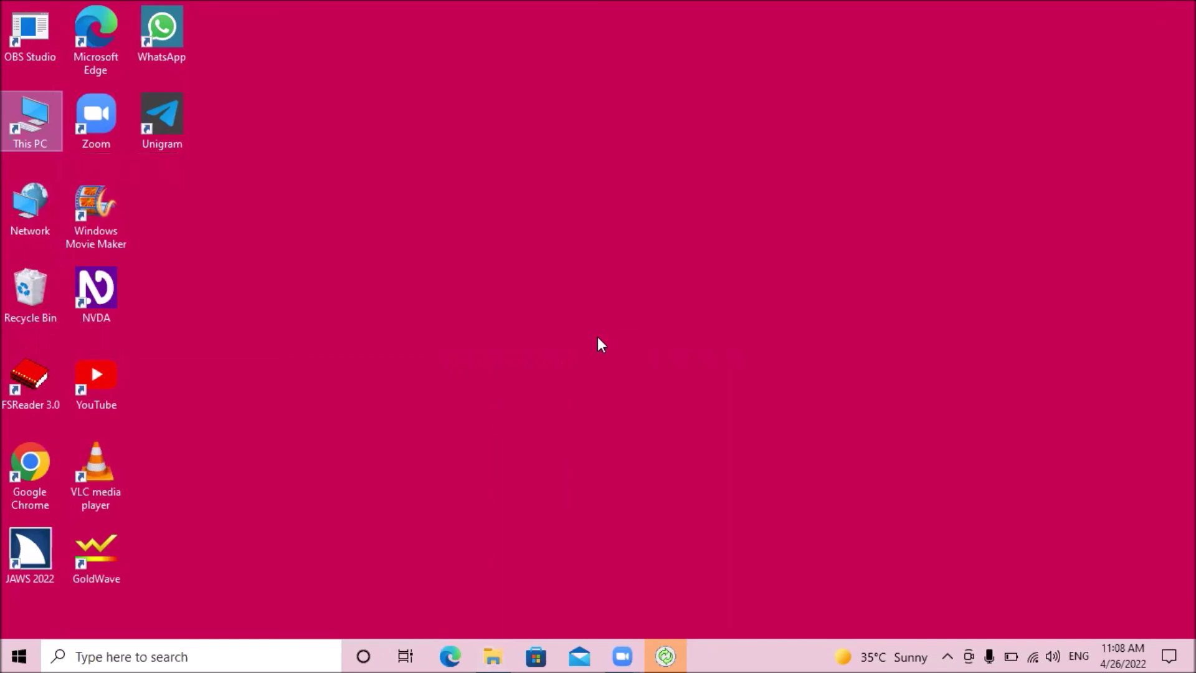
key(Down)
key(Up)
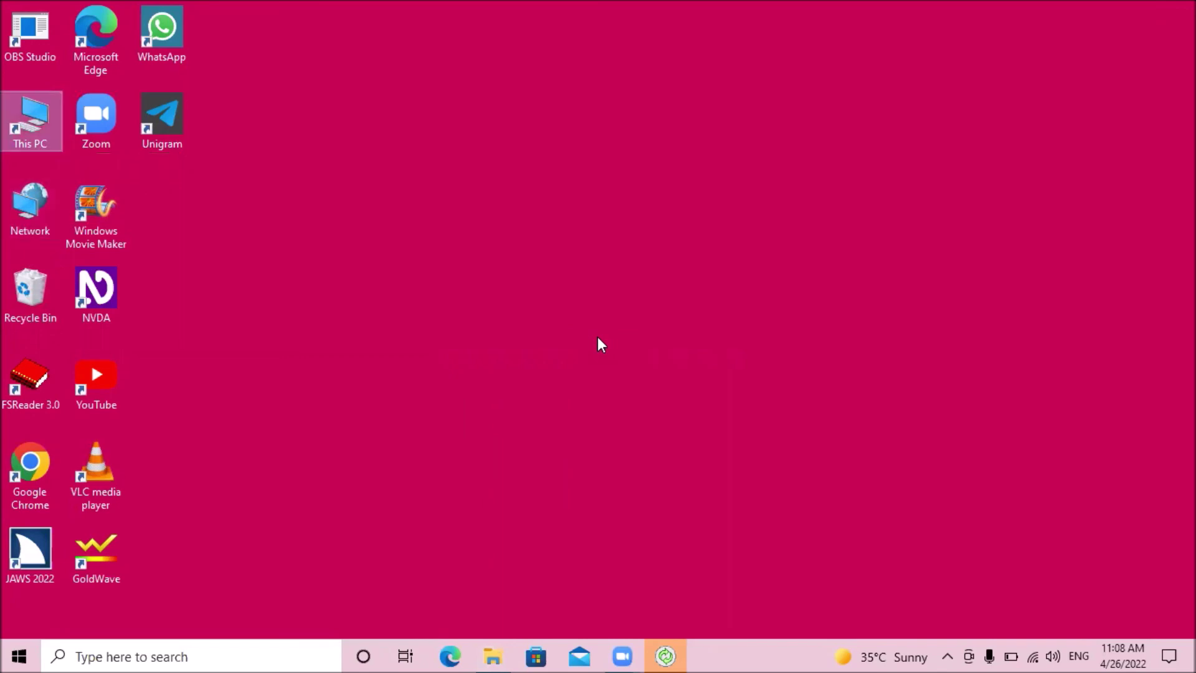